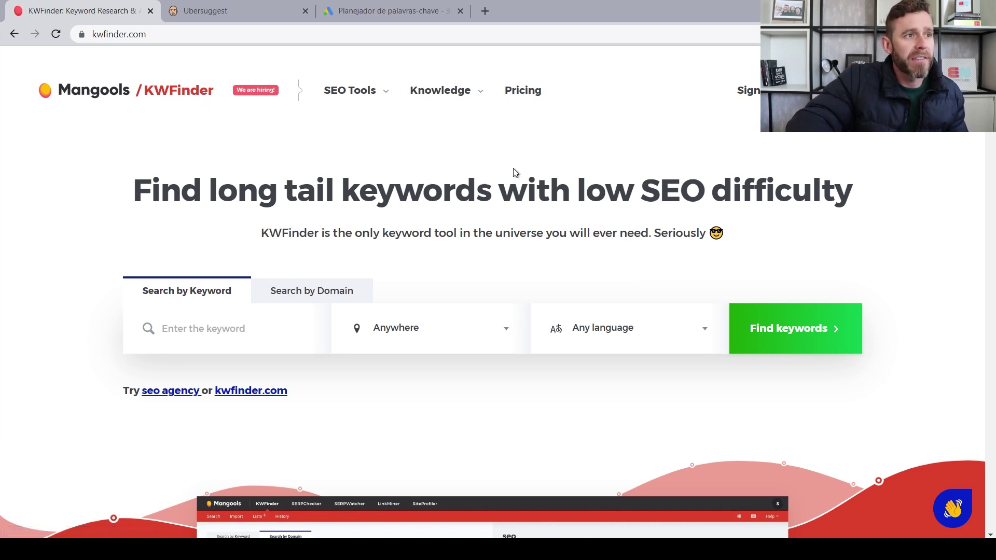
- Switch from the KWFinder search page to the Ubersuggest dashboard tab
left_click(223, 11)
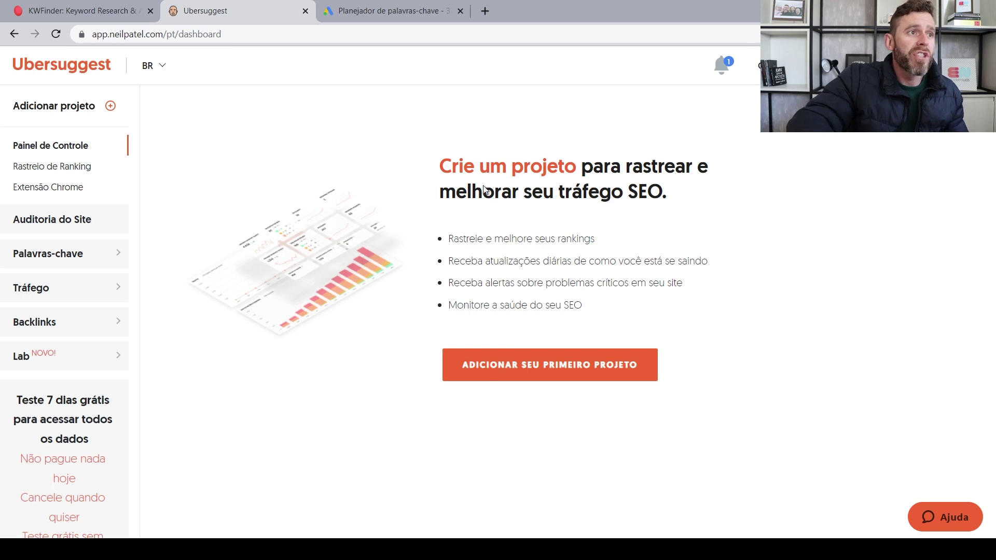
- Expand Ubersuggest's Palavras-chave tools, then move to the Google Ads Keyword Planner tab
left_click(73, 260)
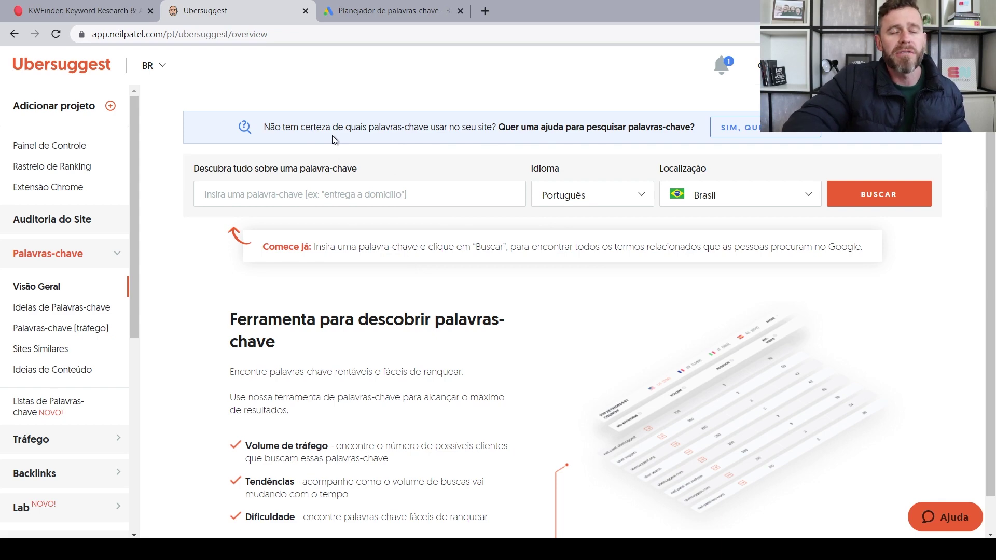
left_click(345, 12)
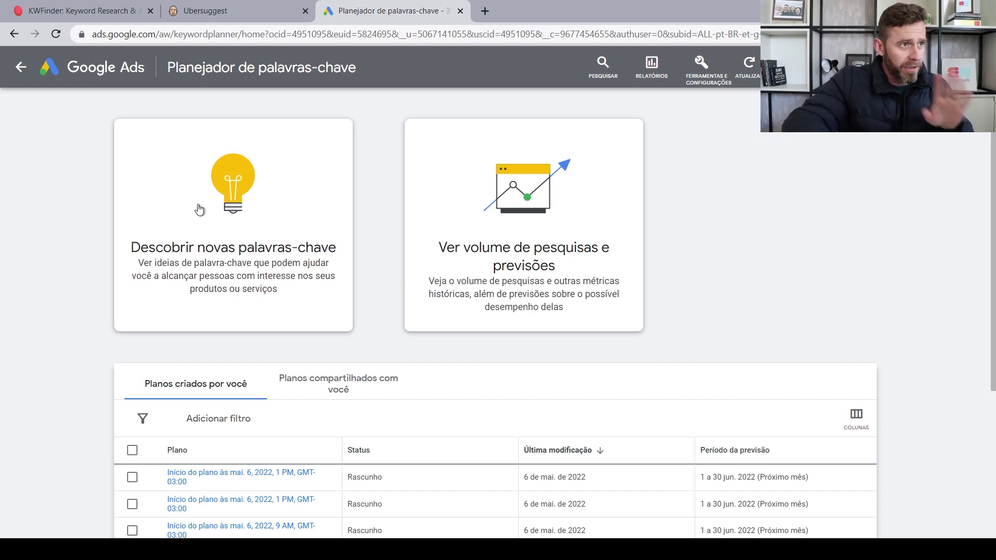
- Get keyword ideas for 'camiseta yoga' in Brazil and Portuguese, yielding 29 ideas
left_click(242, 251)
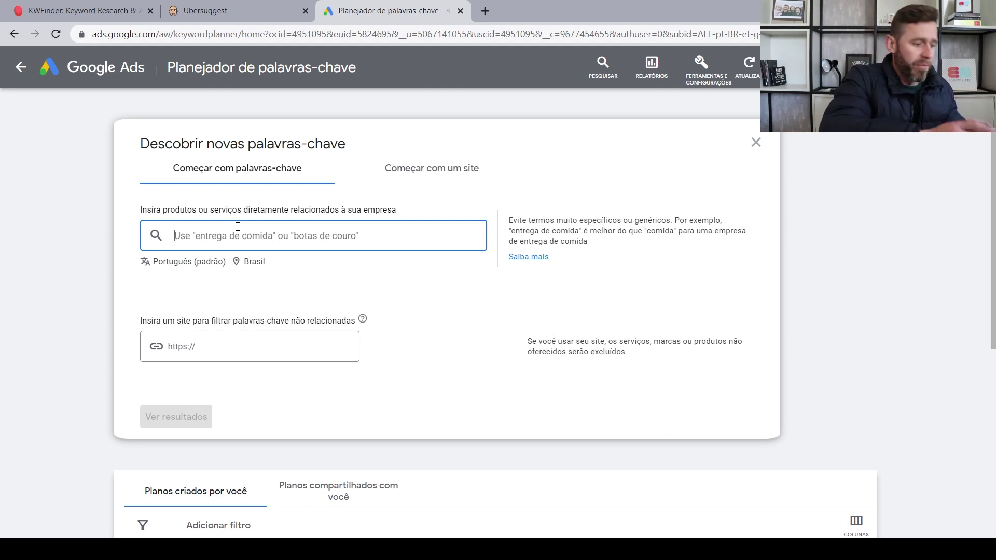
type("camiseta ")
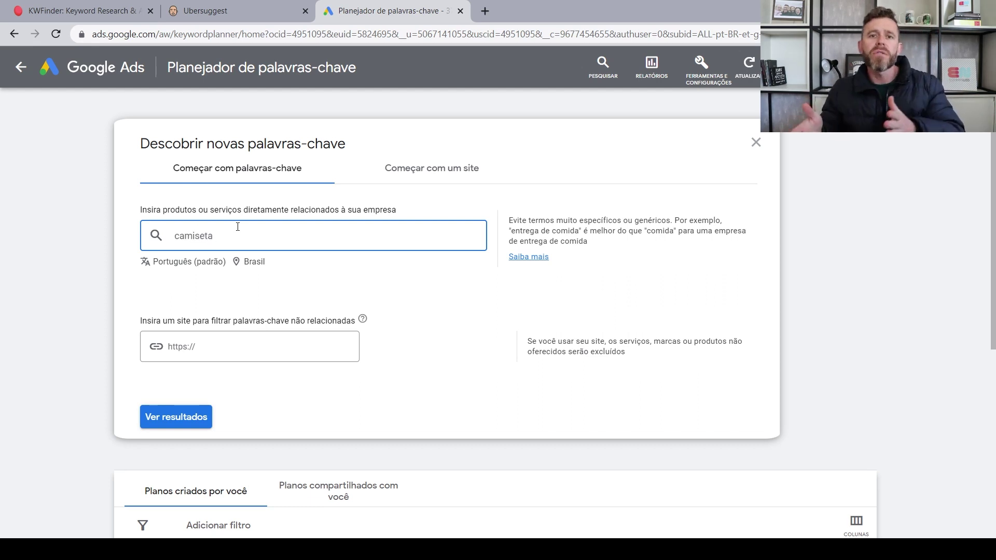
type("yo")
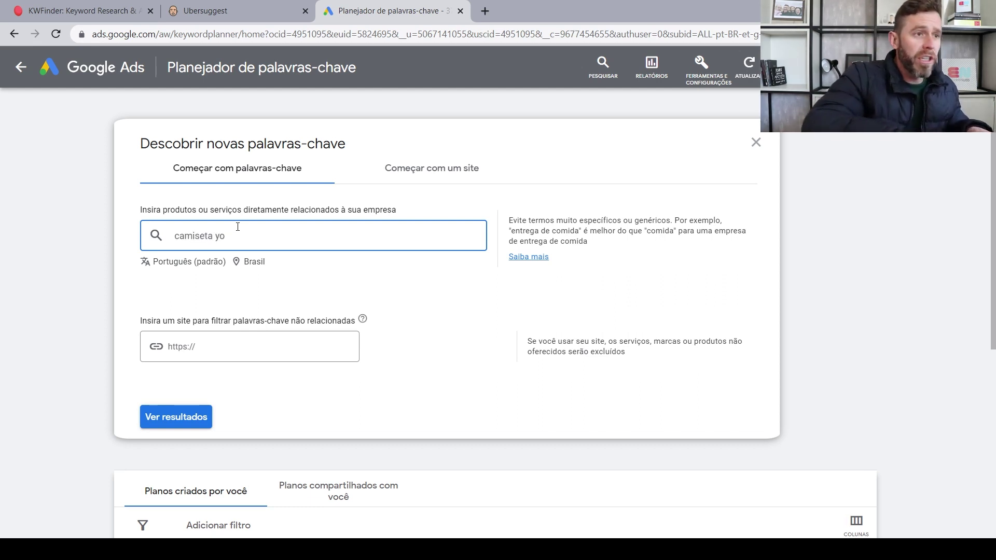
type("ga")
key("Return")
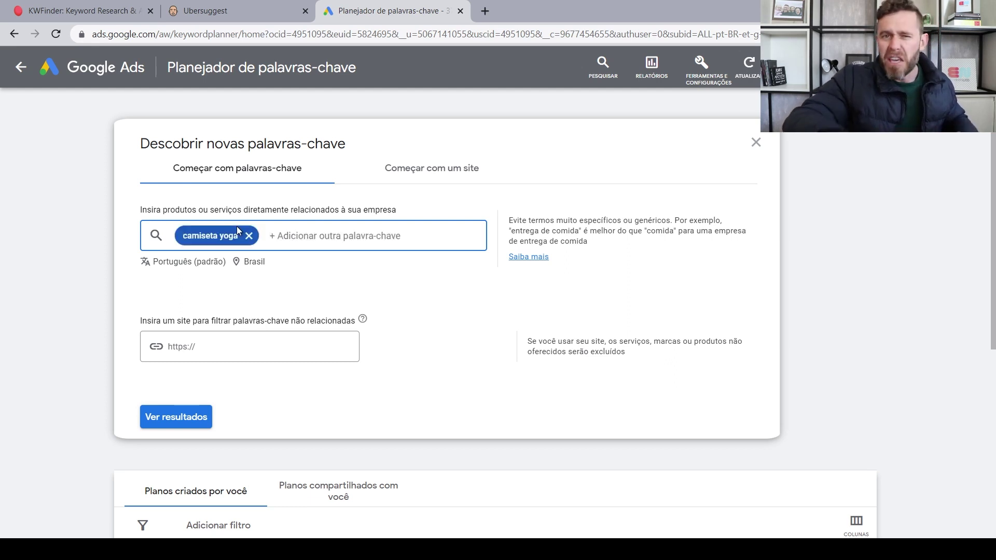
left_click(169, 421)
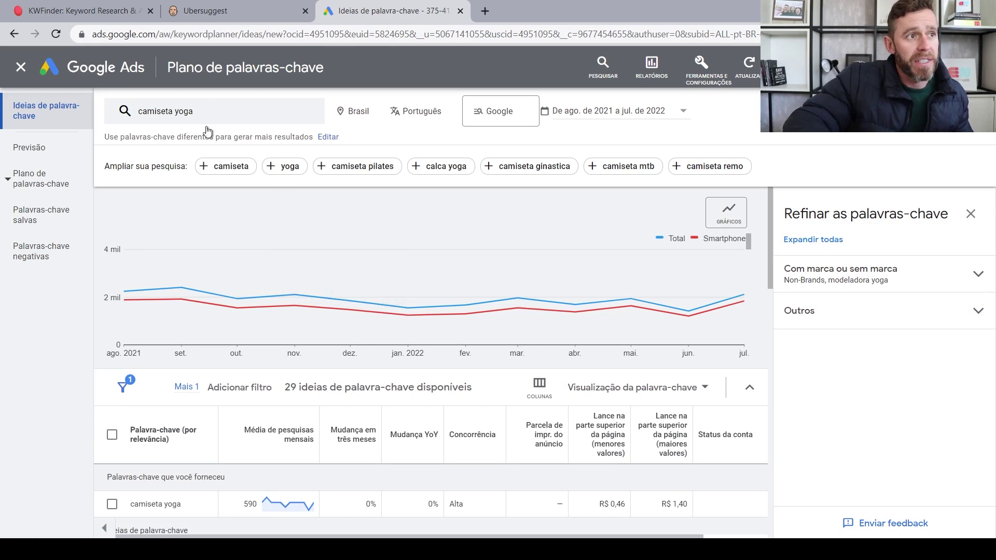
scroll(275, 327, "down", 3)
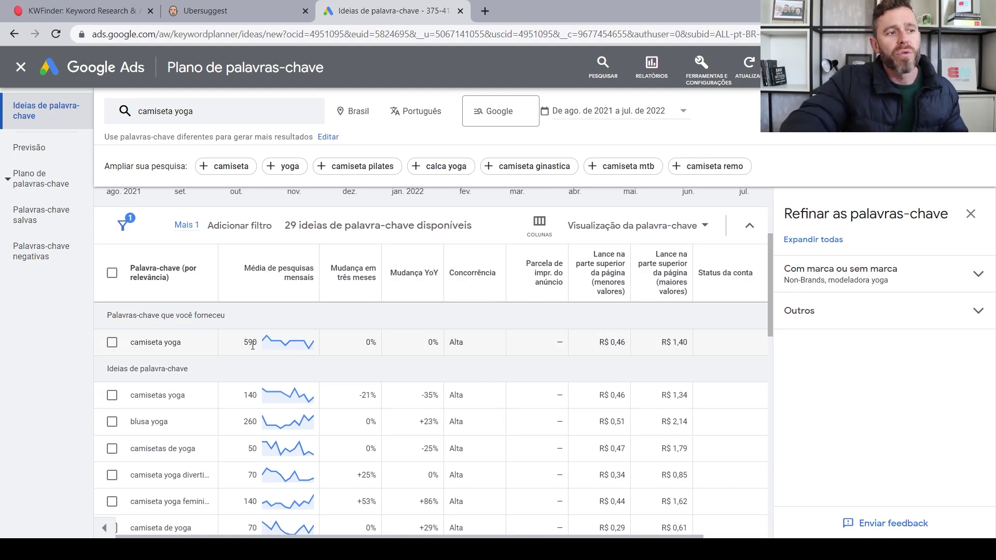
scroll(252, 346, "down", 2)
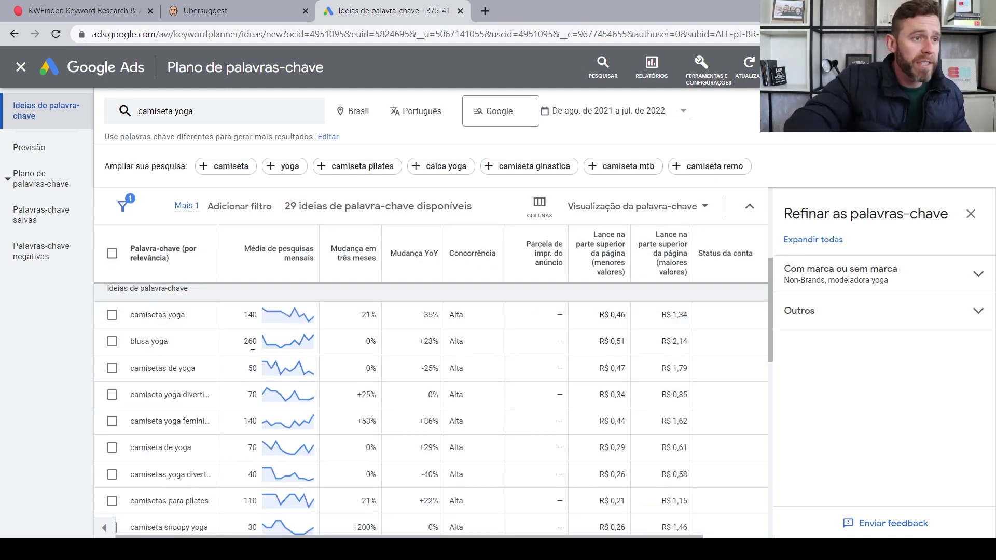
scroll(252, 346, "up", 2)
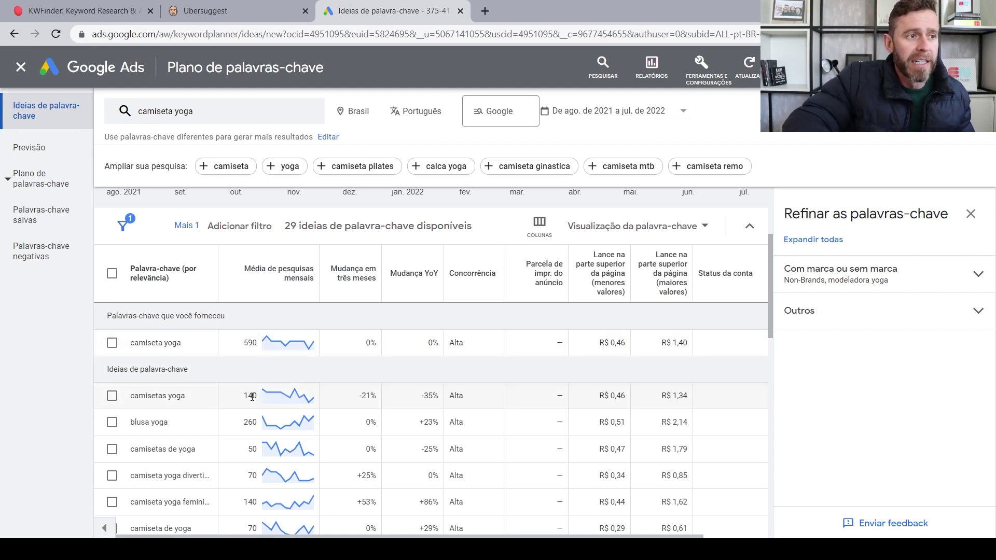
scroll(253, 374, "down", 2)
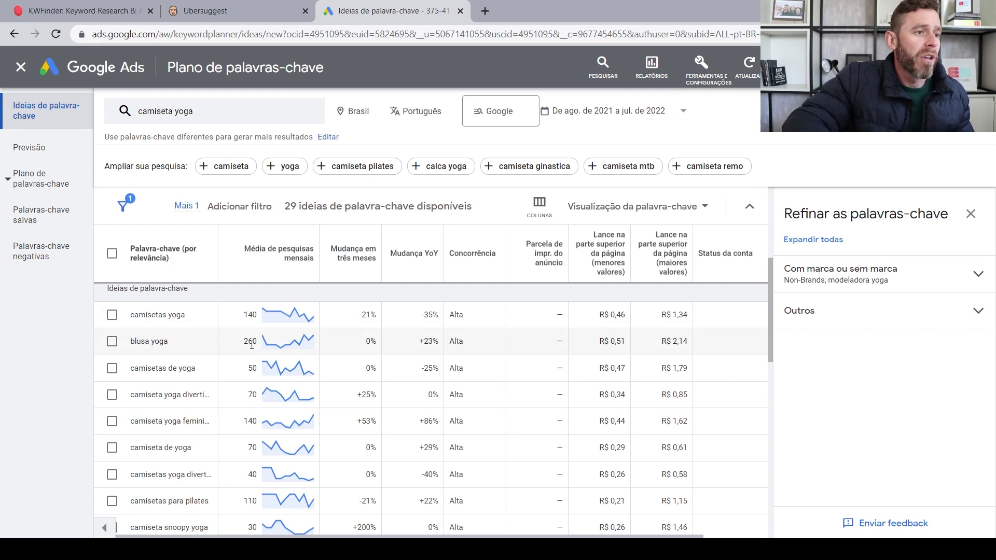
scroll(244, 353, "down", 2)
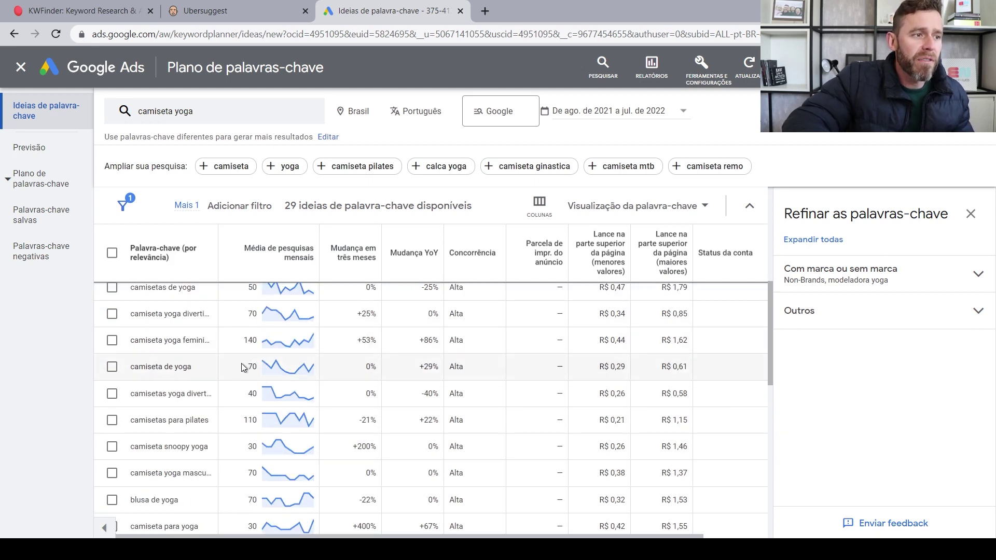
scroll(241, 364, "down", 2)
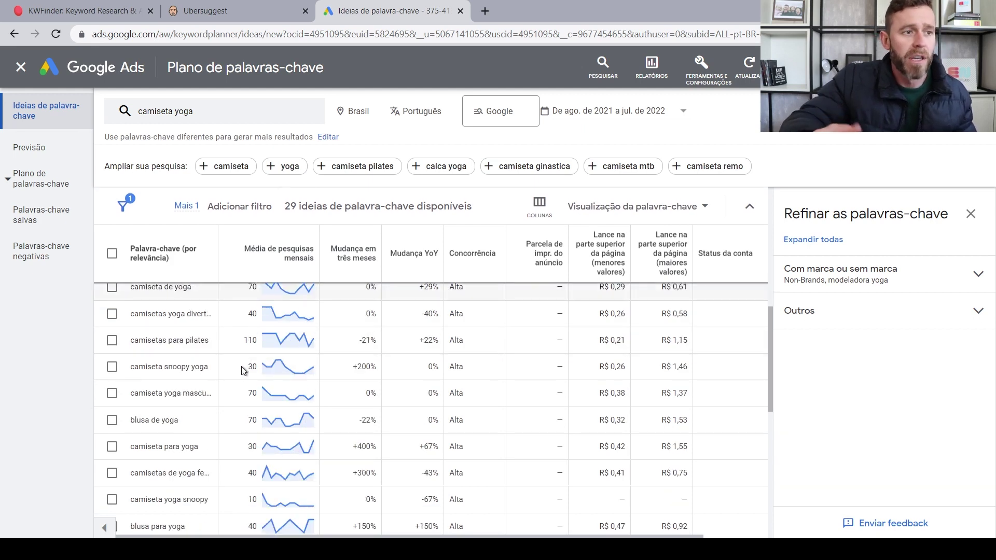
scroll(242, 366, "up", 5)
scroll(255, 366, "up", 5)
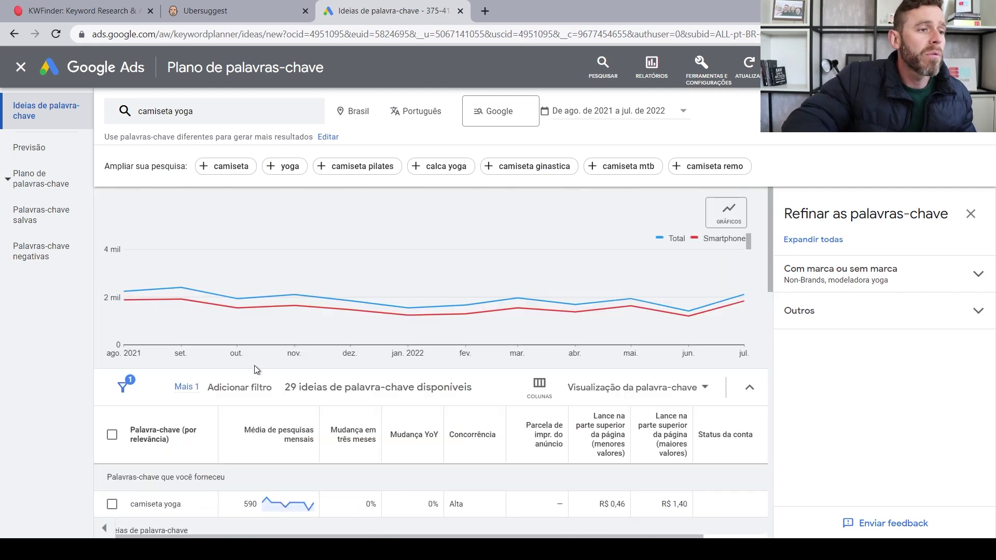
scroll(202, 417, "down", 3)
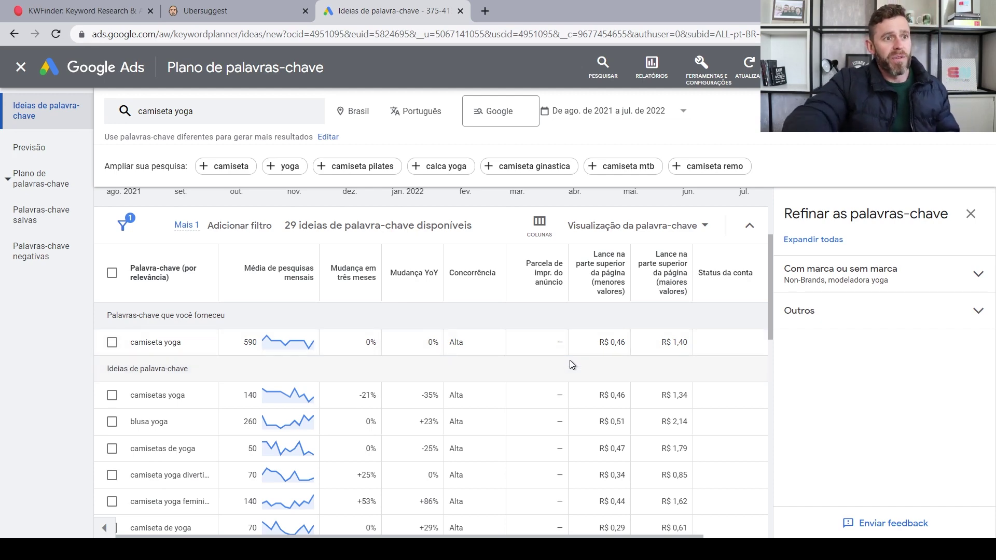
scroll(569, 371, "up", 3)
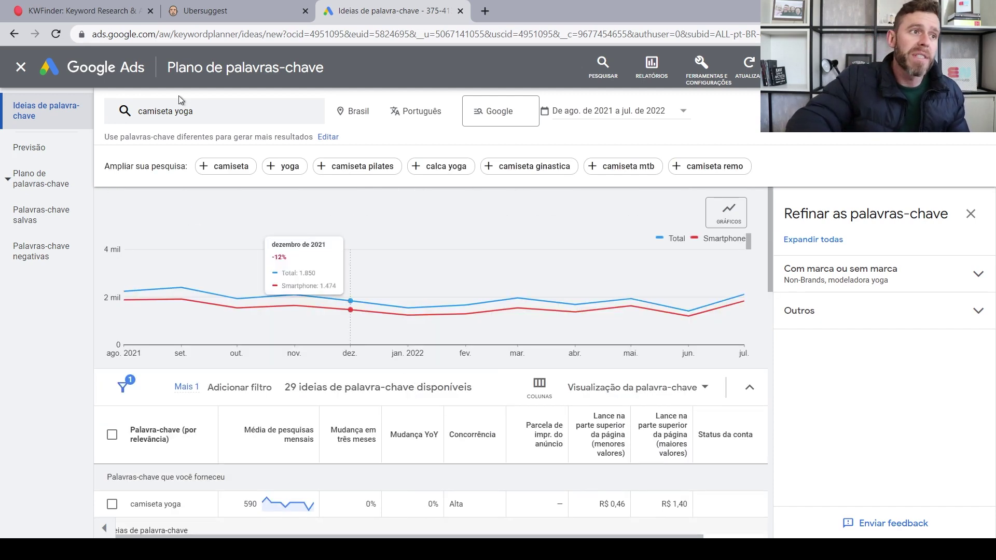
- Add 'camiseta pilates' as a second seed and review the 59 resulting keyword ideas
left_click(221, 112)
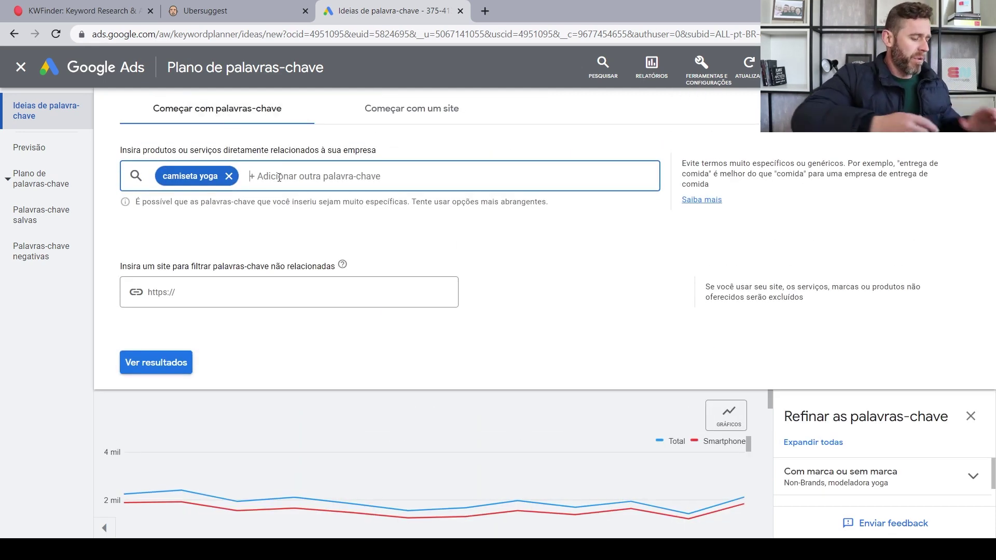
type("camiseta p")
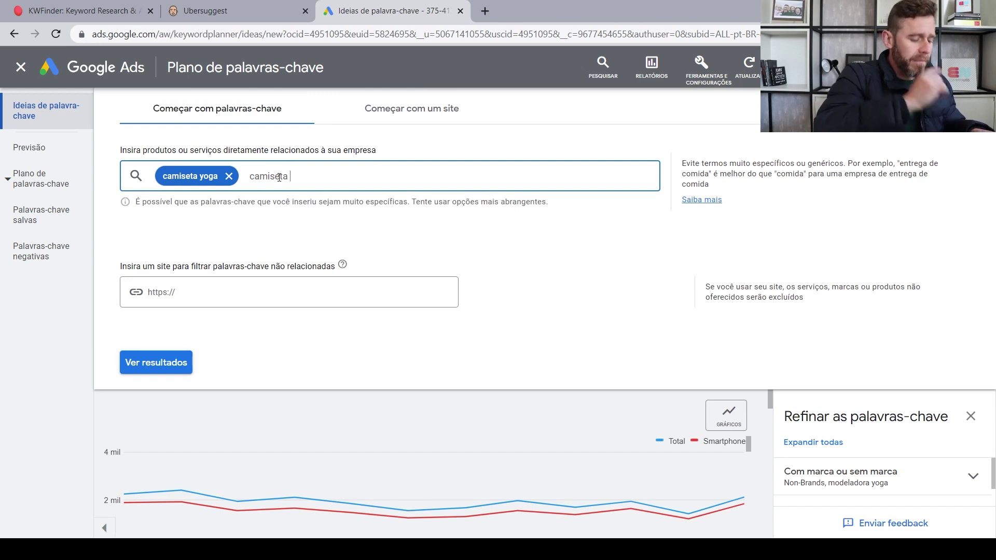
type("ilates")
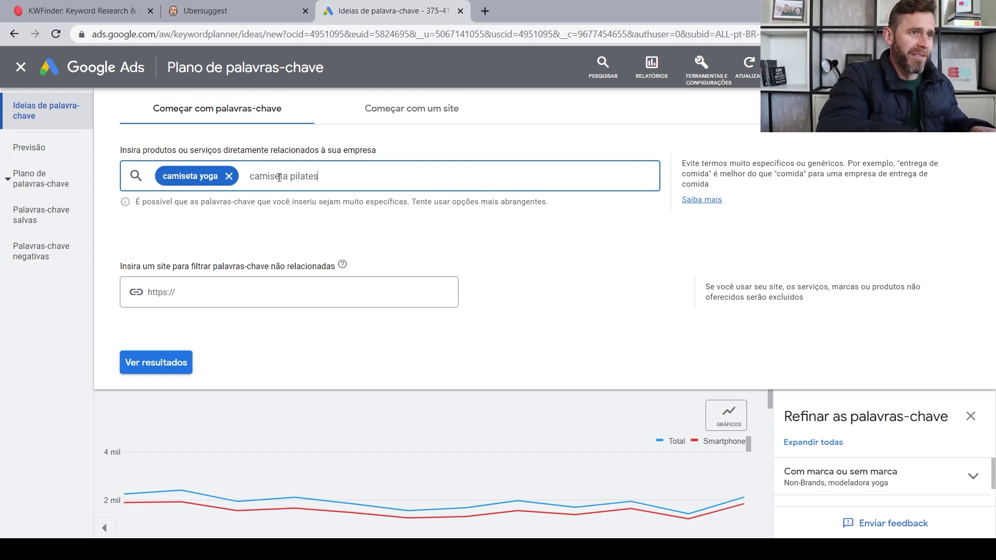
key("Return")
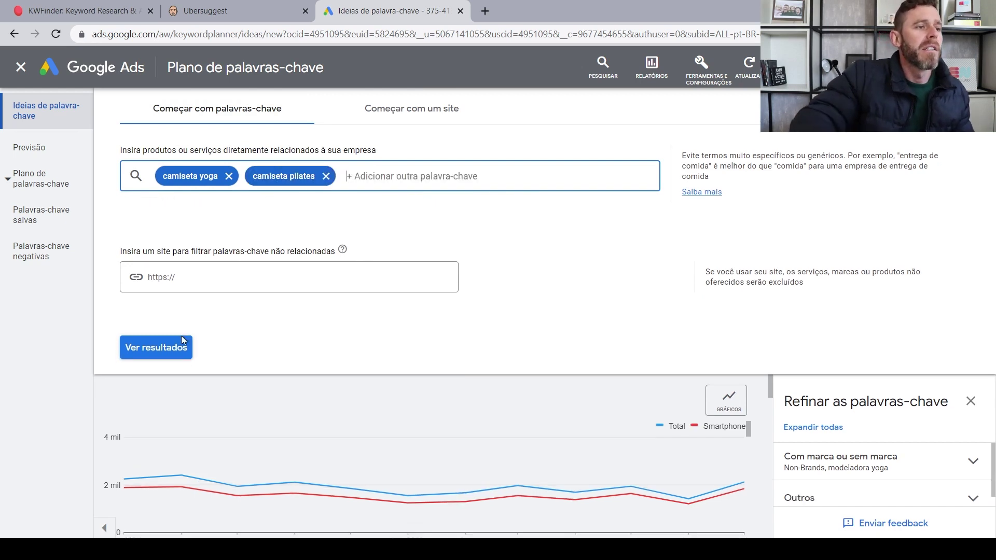
left_click(175, 351)
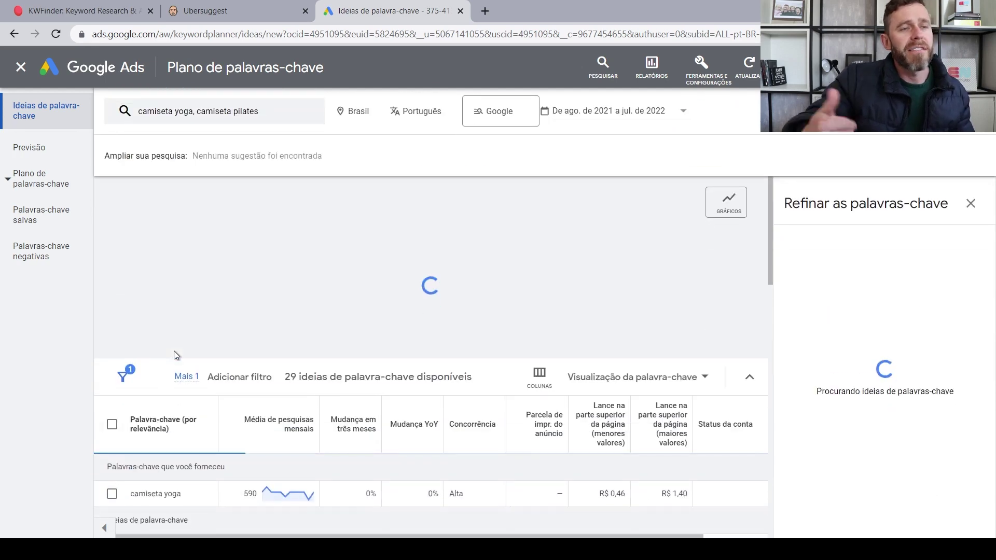
scroll(260, 363, "down", 2)
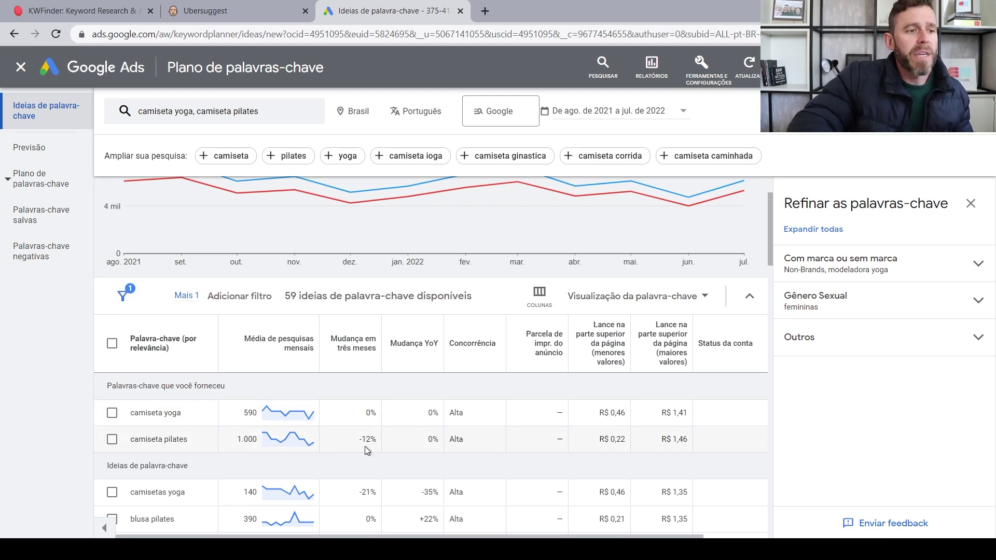
scroll(367, 362, "down", 2)
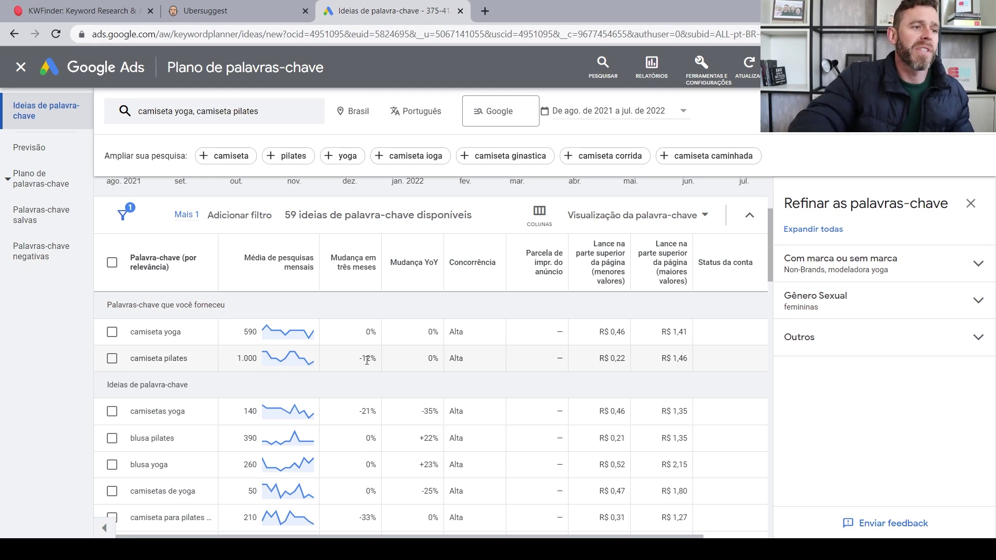
scroll(367, 360, "down", 2)
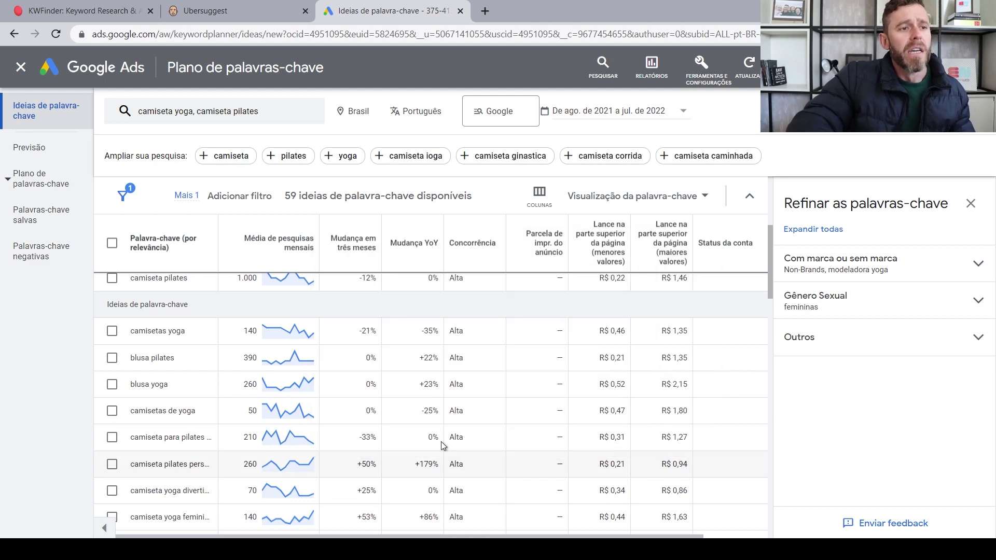
scroll(674, 394, "up", 3)
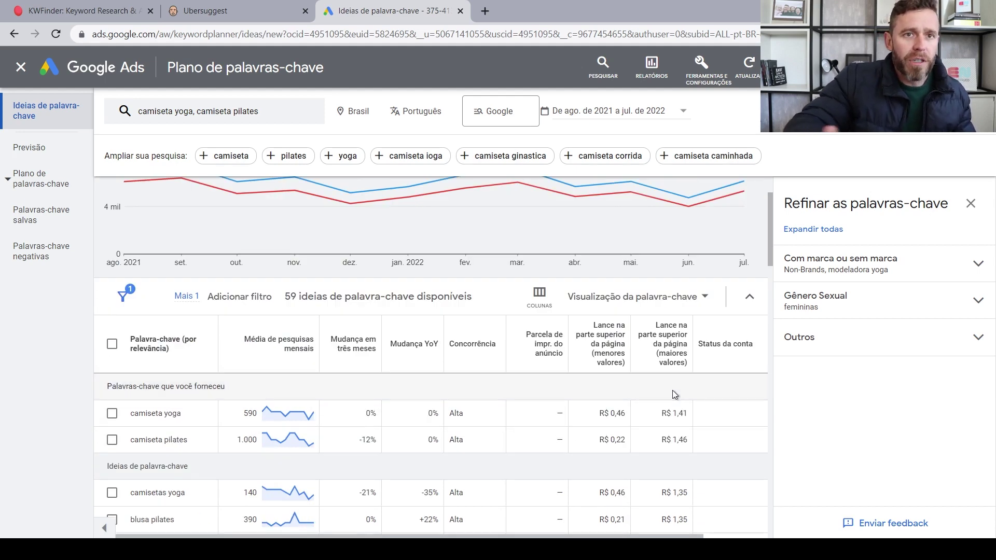
scroll(571, 402, "up", 2)
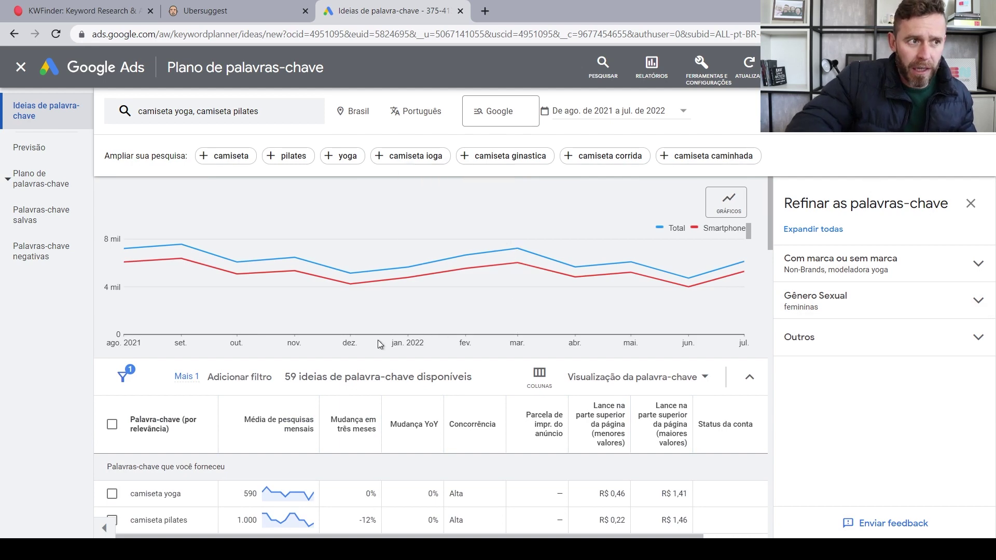
scroll(301, 381, "down", 4)
scroll(278, 327, "up", 2)
scroll(279, 339, "up", 2)
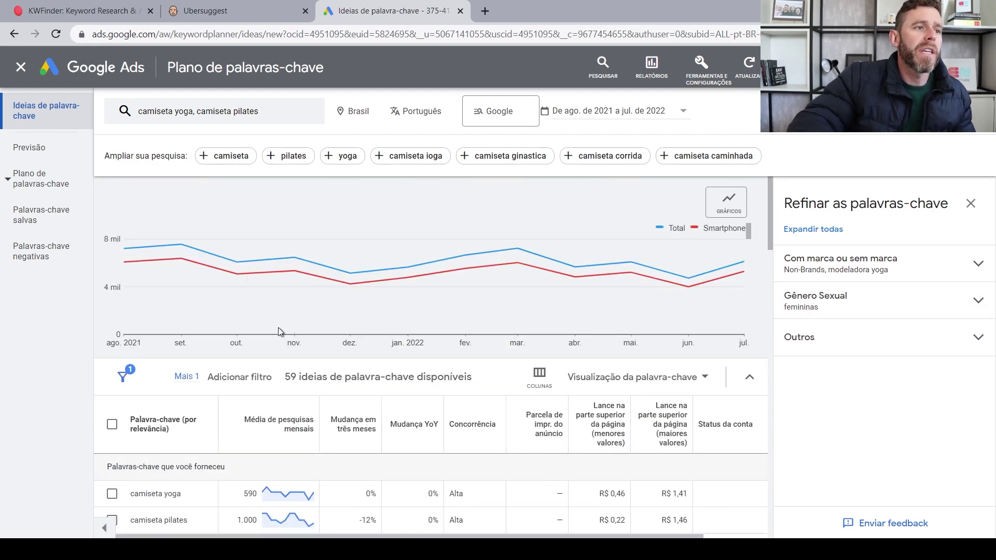
- Swap the seeds for 'camiseta musculação' and 'camiseta crossfit', showing 128 ideas
left_click(290, 115)
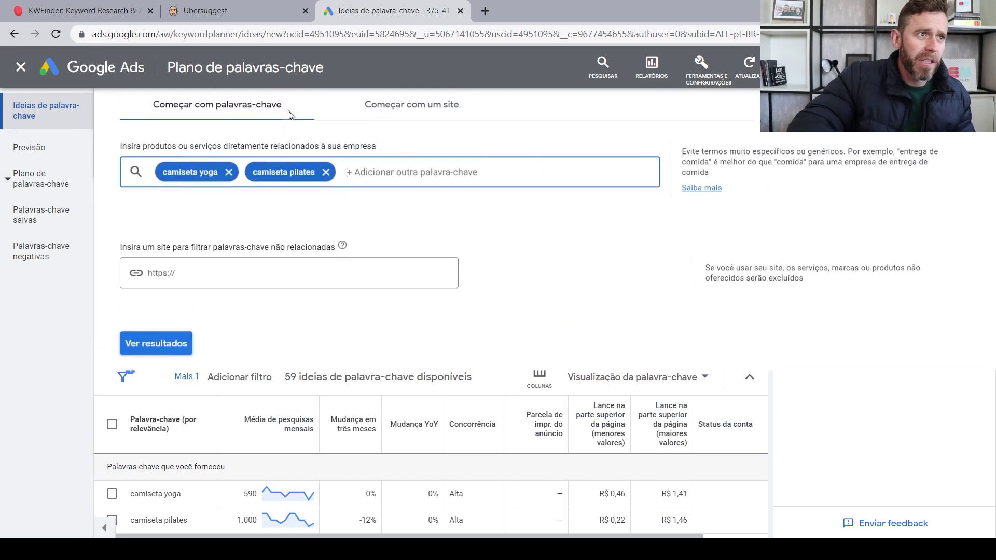
key("BackSpace")
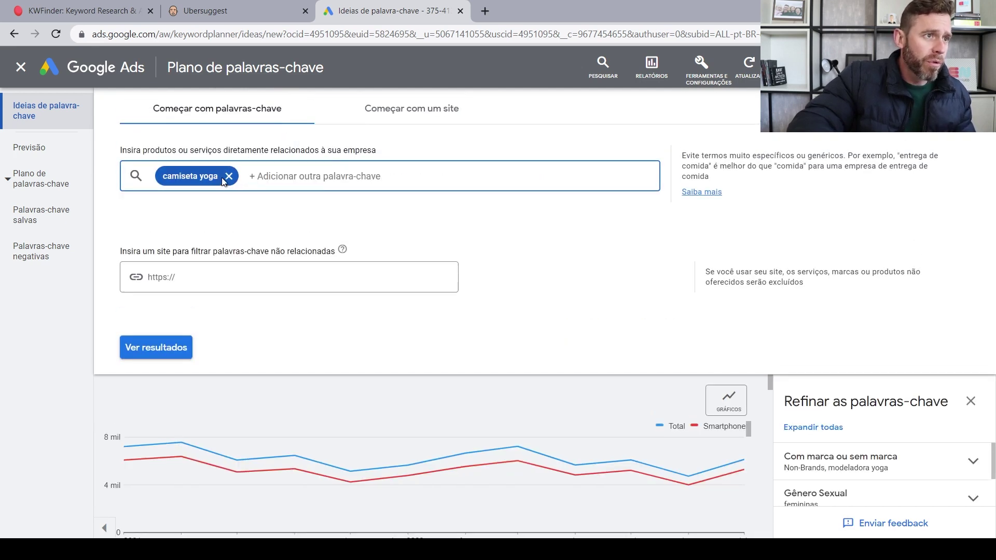
left_click(229, 176)
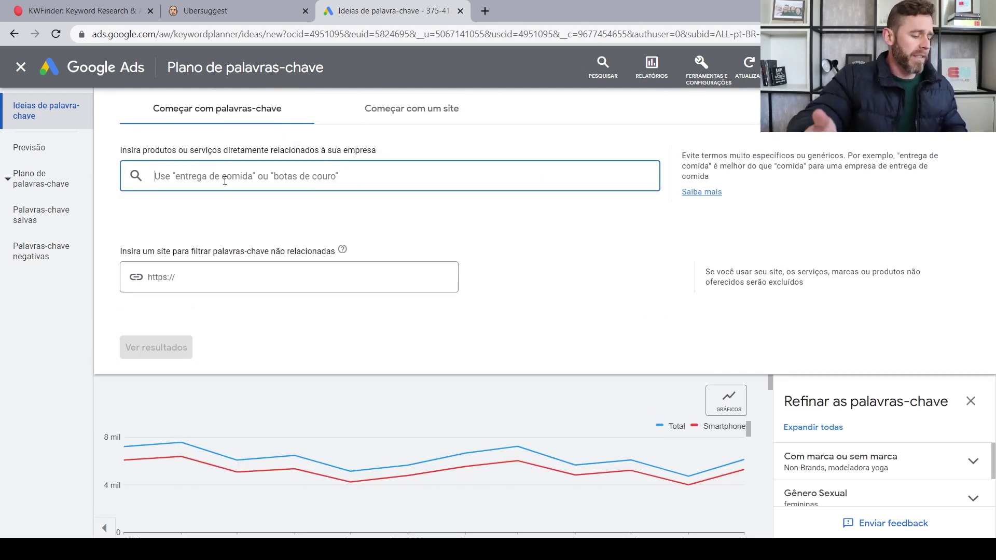
type("camiseta")
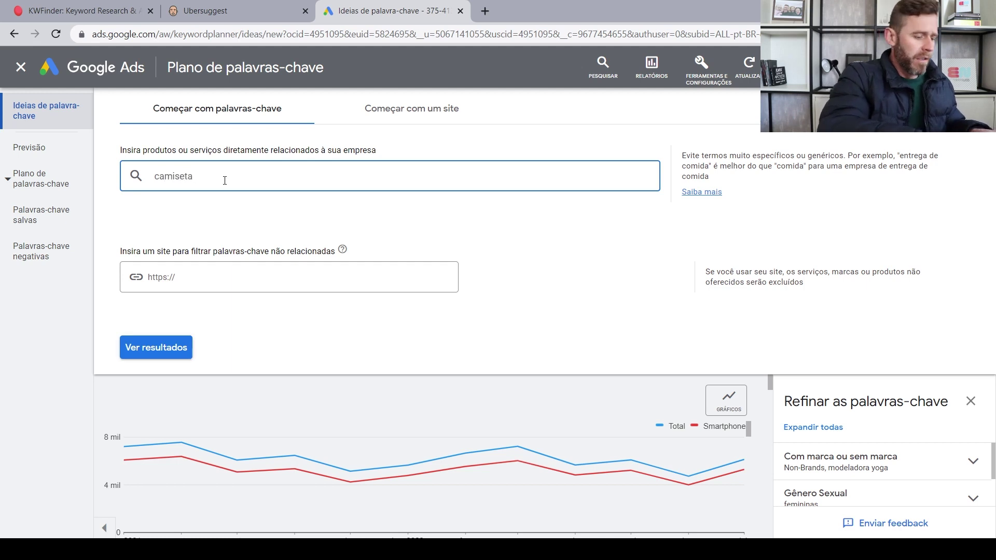
type(" muscula")
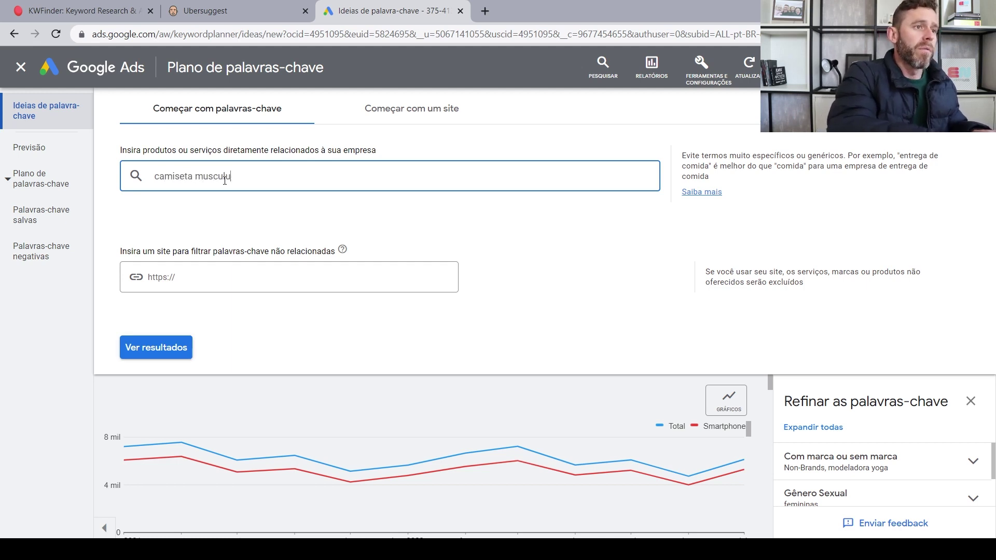
type("ção")
key("Return")
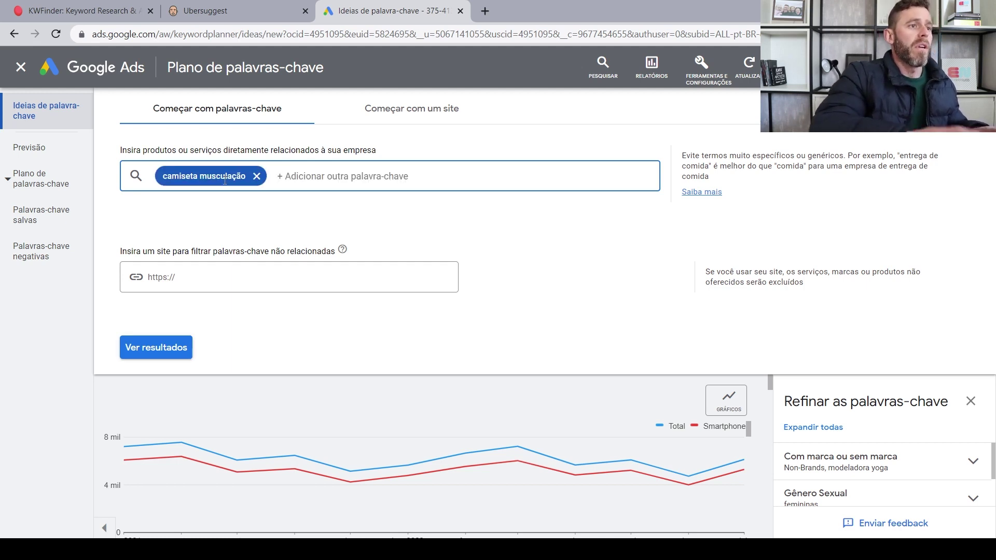
type("camiseta crossti")
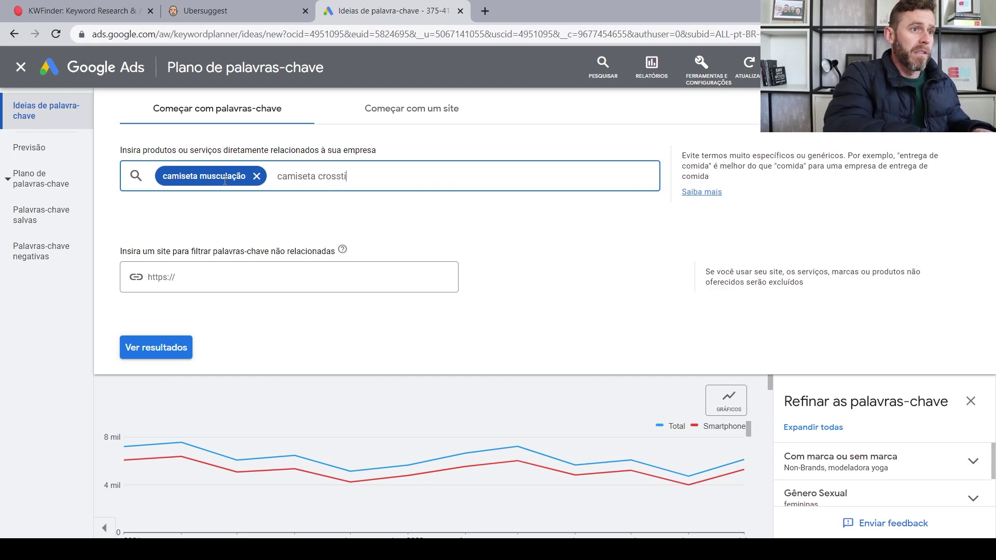
type("fit")
key("Return")
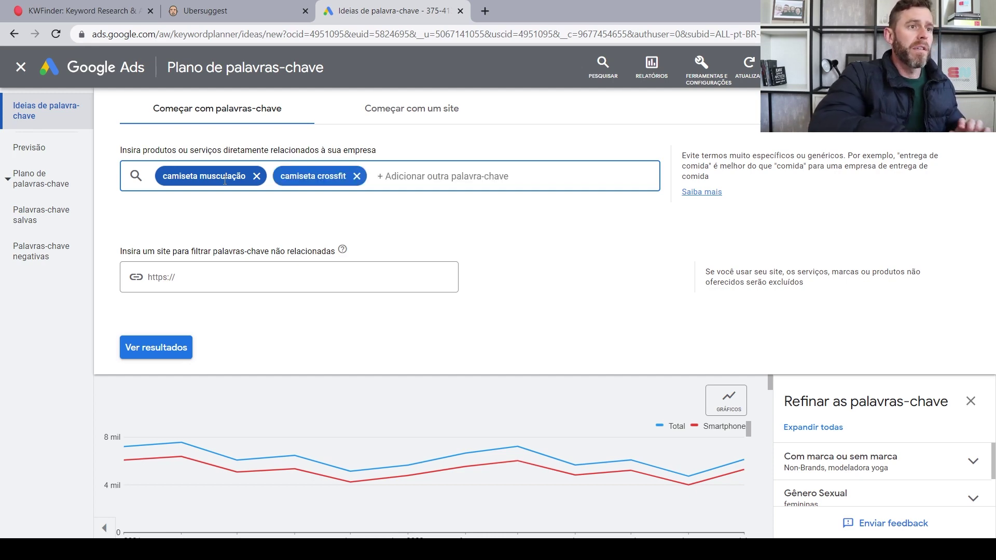
key("Return")
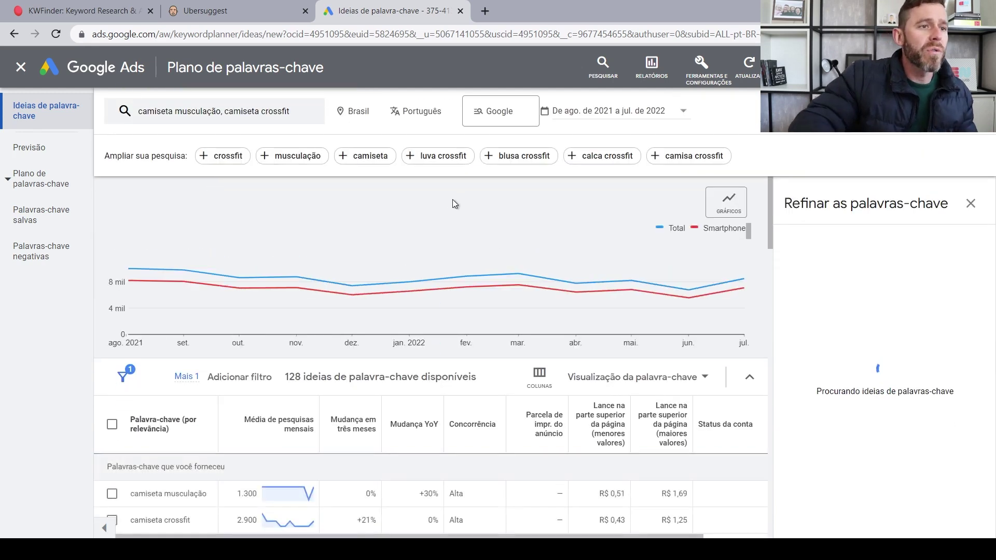
scroll(374, 228, "down", 3)
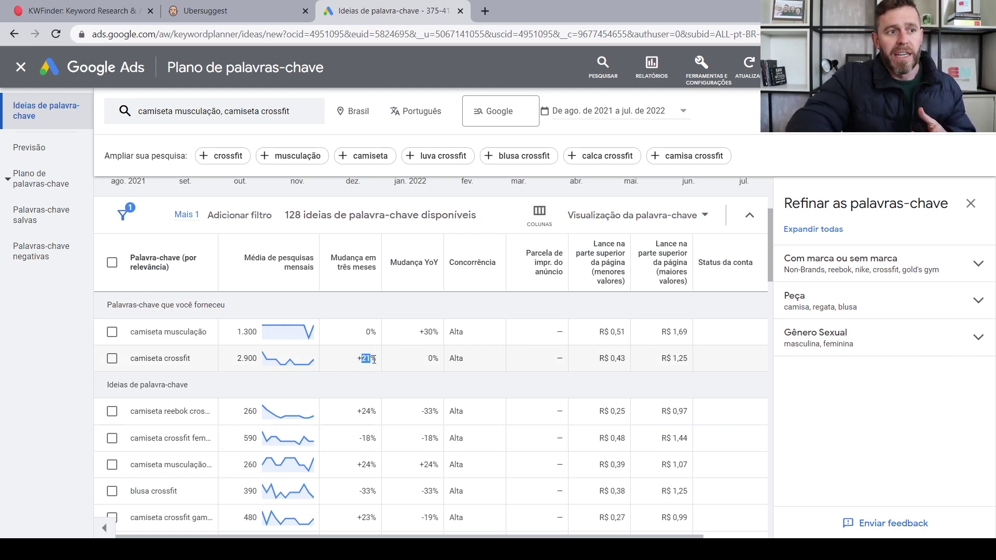
left_click(365, 334)
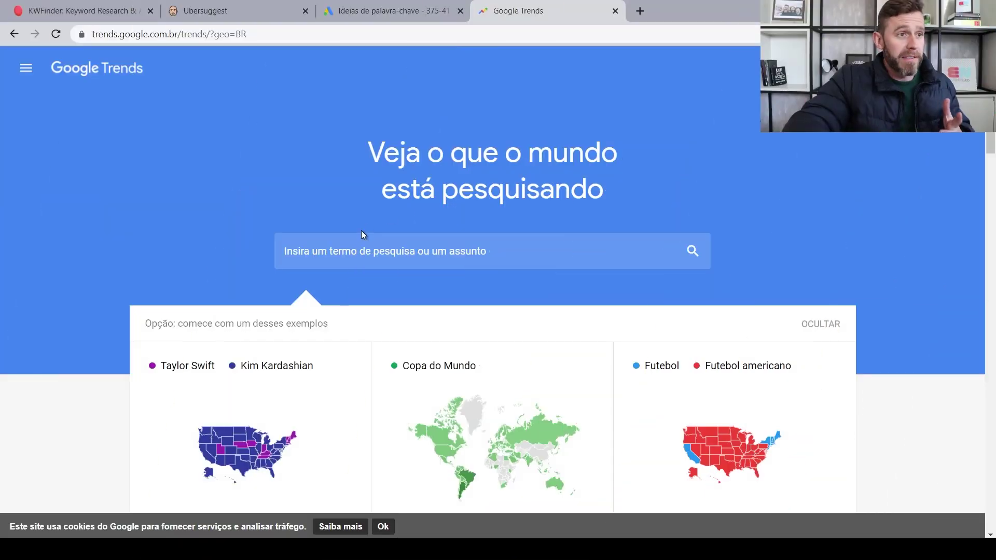
- Search Google Trends for the CrossFit topic and set the range to the last 5 years
left_click(349, 260)
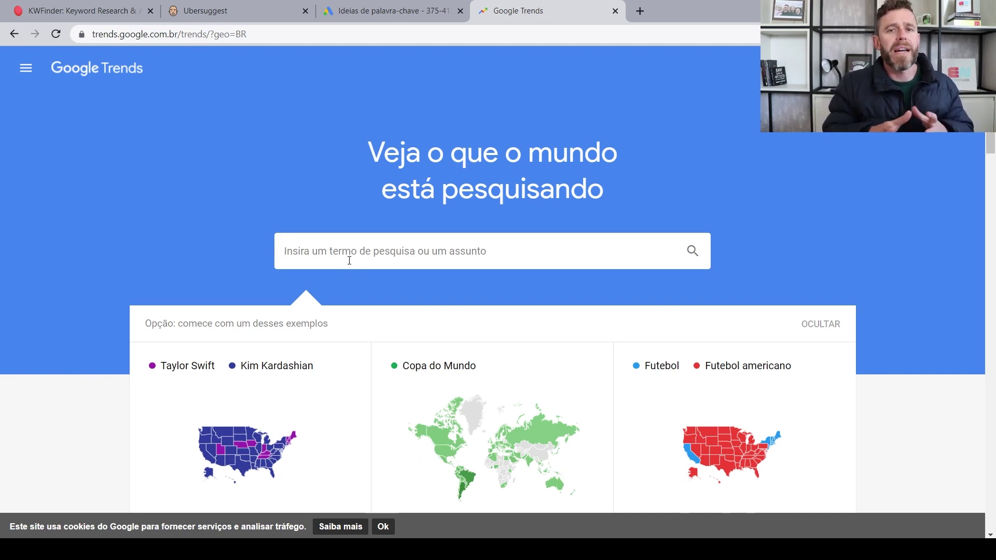
type("cro")
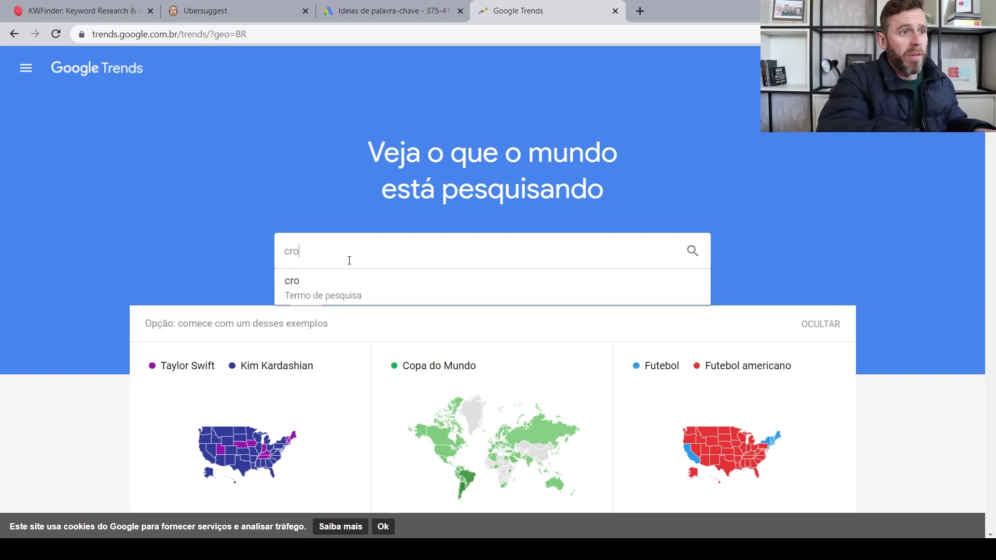
type("ssfit")
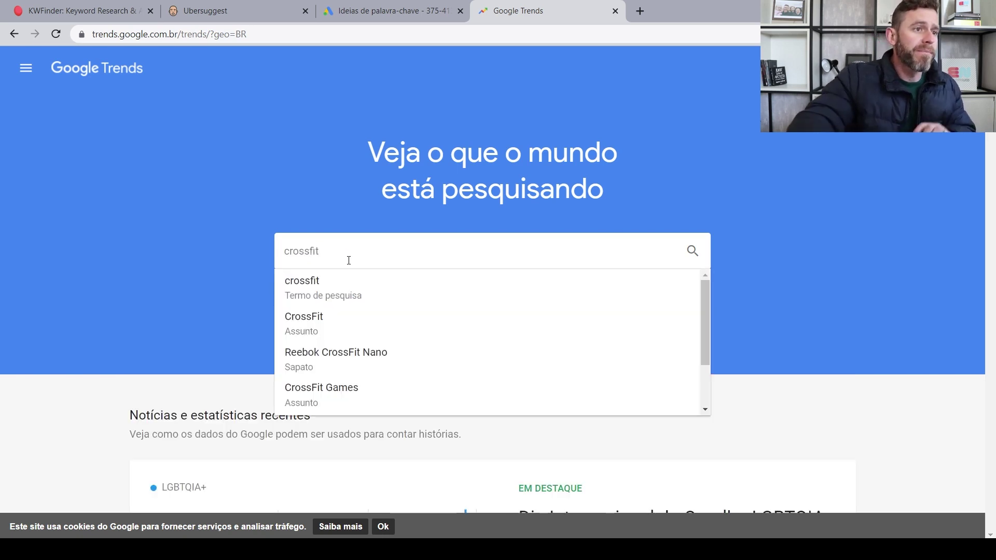
left_click(295, 322)
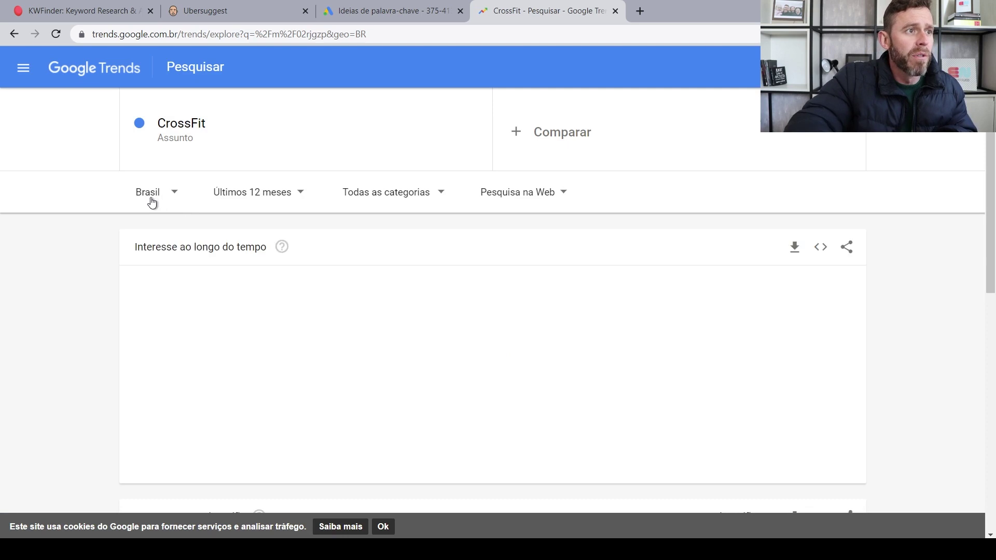
left_click(289, 193)
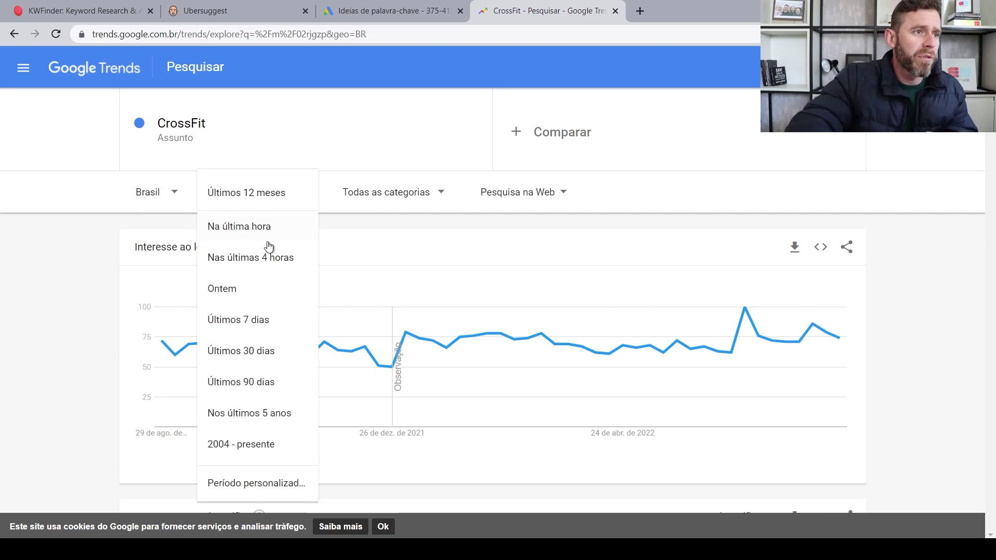
left_click(277, 414)
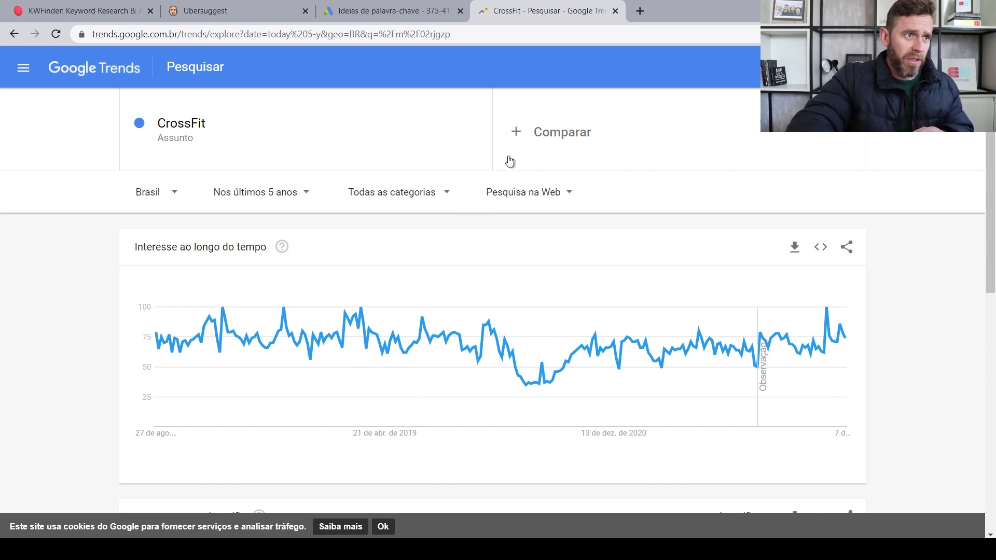
- Add 'musculação' as a comparison term against CrossFit in Google Trends
left_click(563, 114)
type("m")
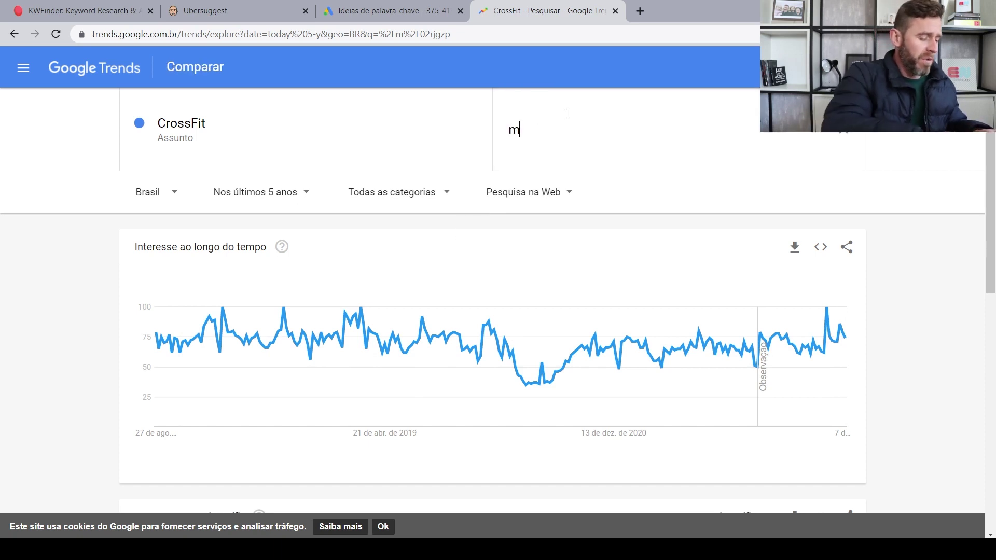
key("BackSpace")
type("ma")
key("BackSpace")
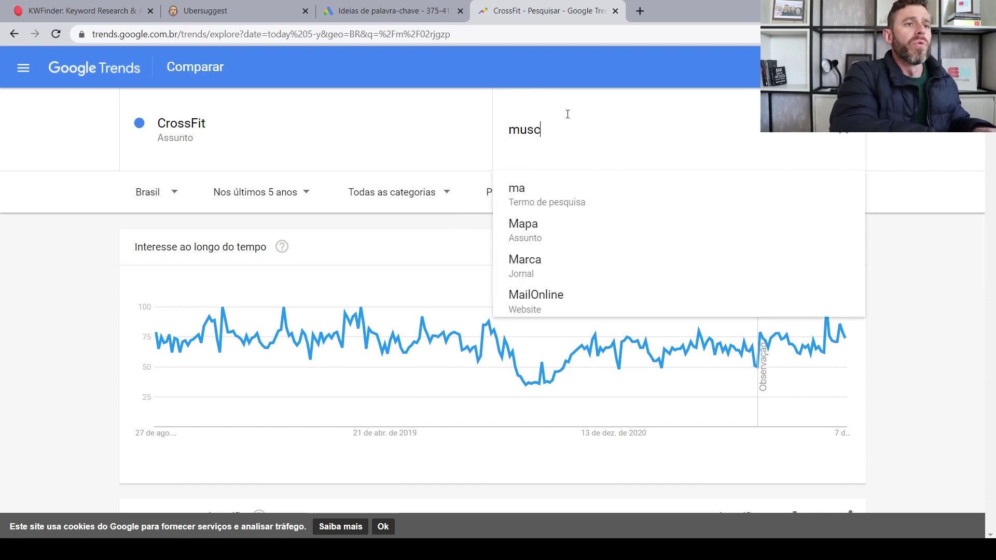
type("ulação")
key("Return")
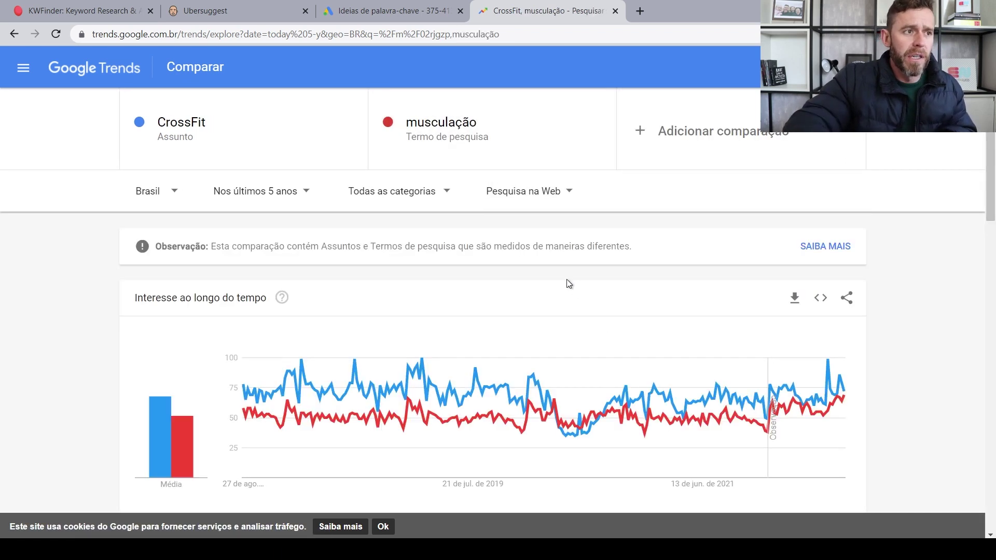
scroll(566, 279, "down", 1)
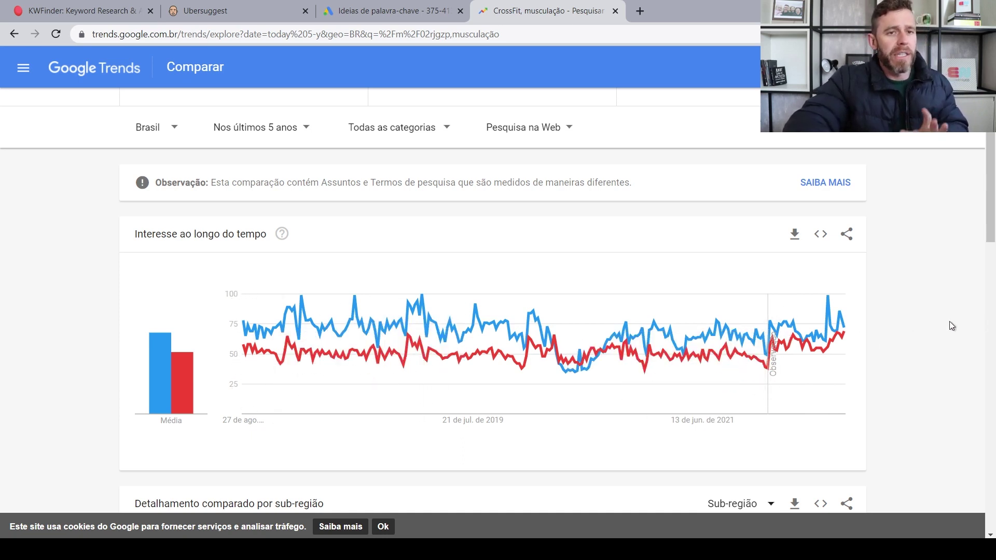
mouse_move(662, 337)
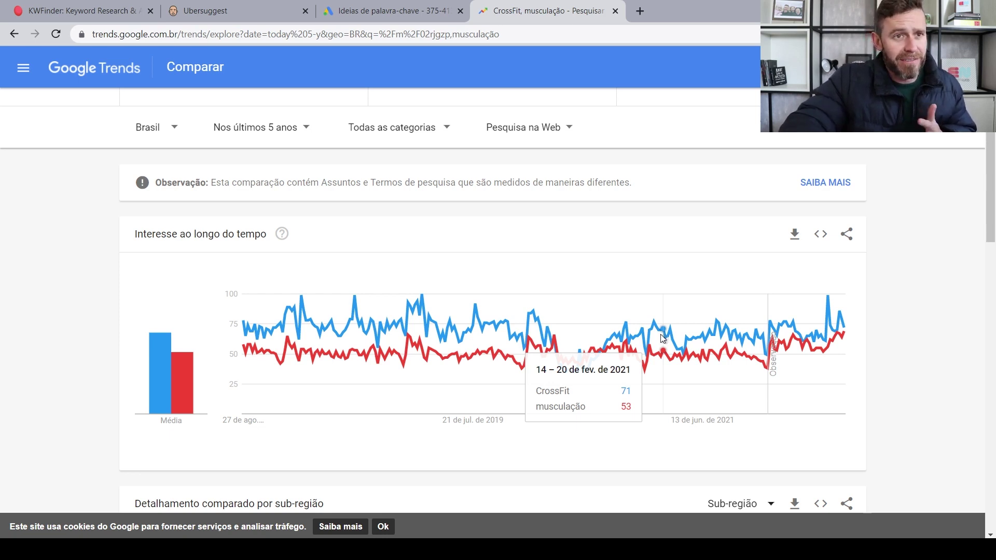
scroll(663, 338, "up", 1)
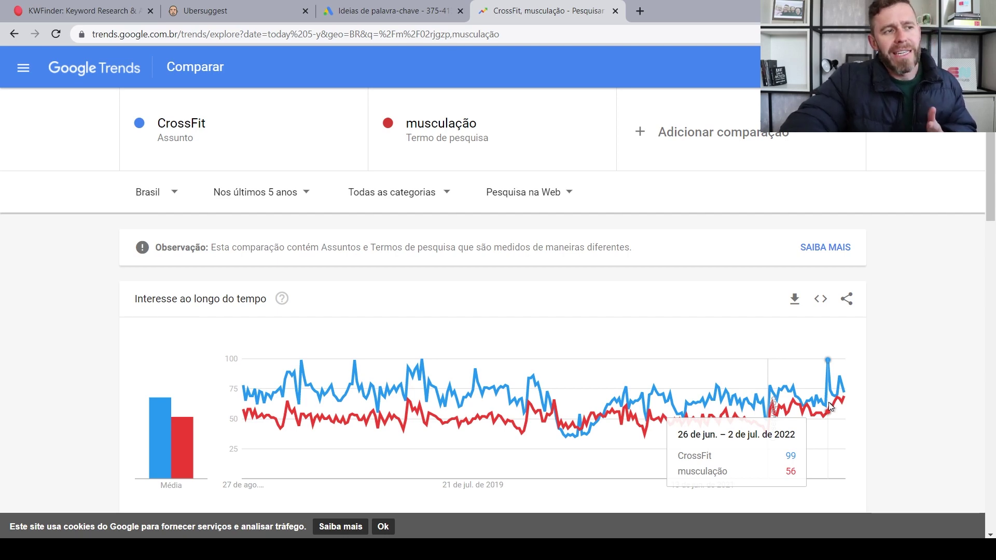
scroll(872, 362, "down", 3)
scroll(873, 363, "down", 5)
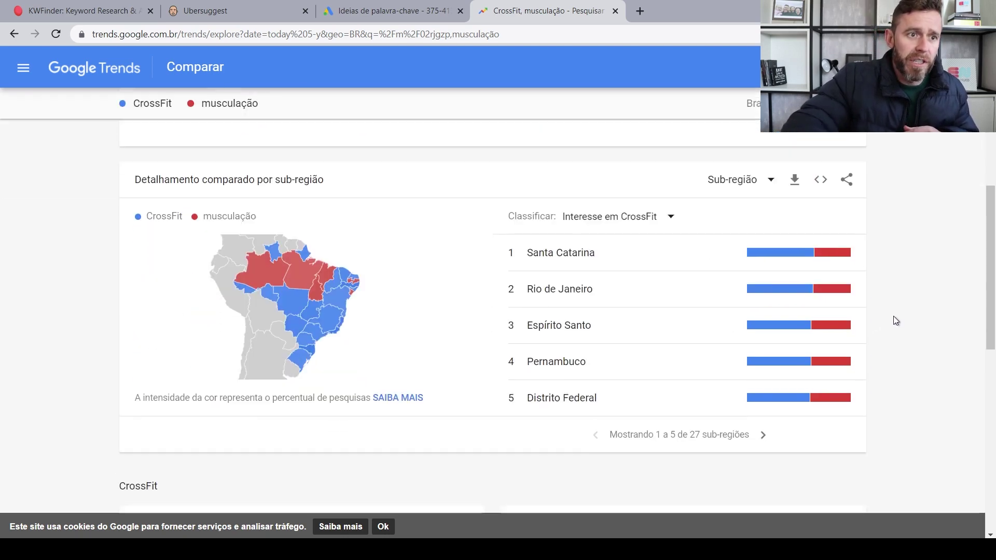
scroll(659, 277, "down", 1)
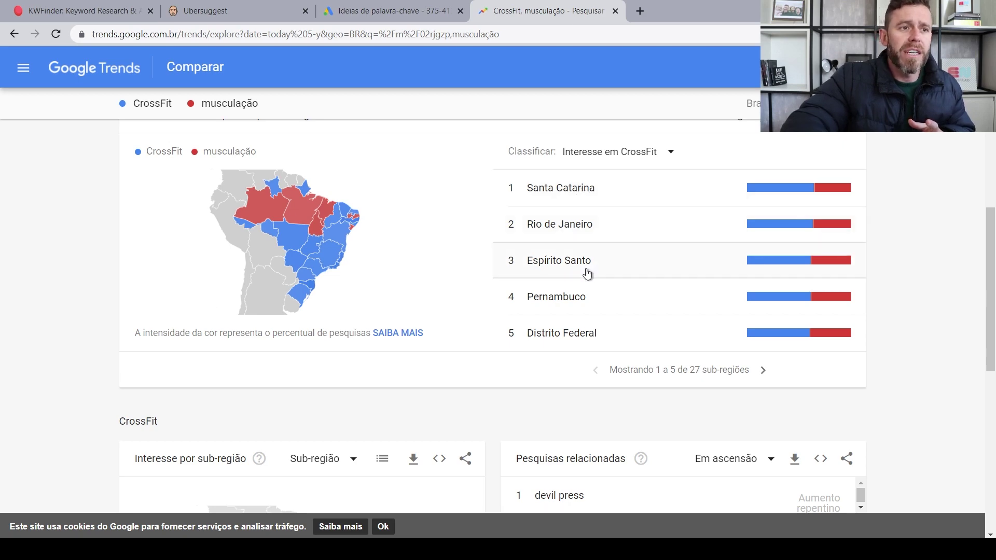
scroll(484, 356, "down", 4)
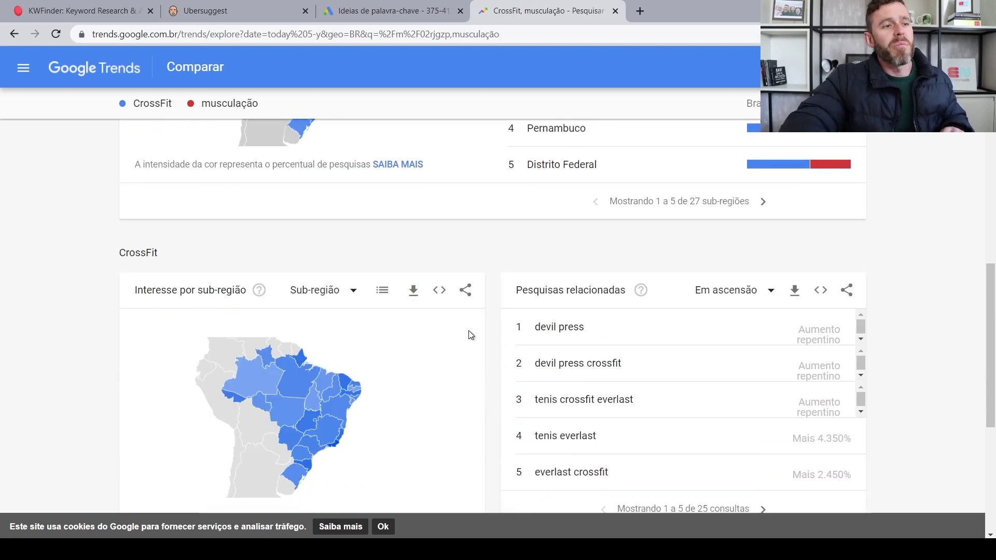
scroll(467, 333, "down", 3)
scroll(602, 179, "up", 2)
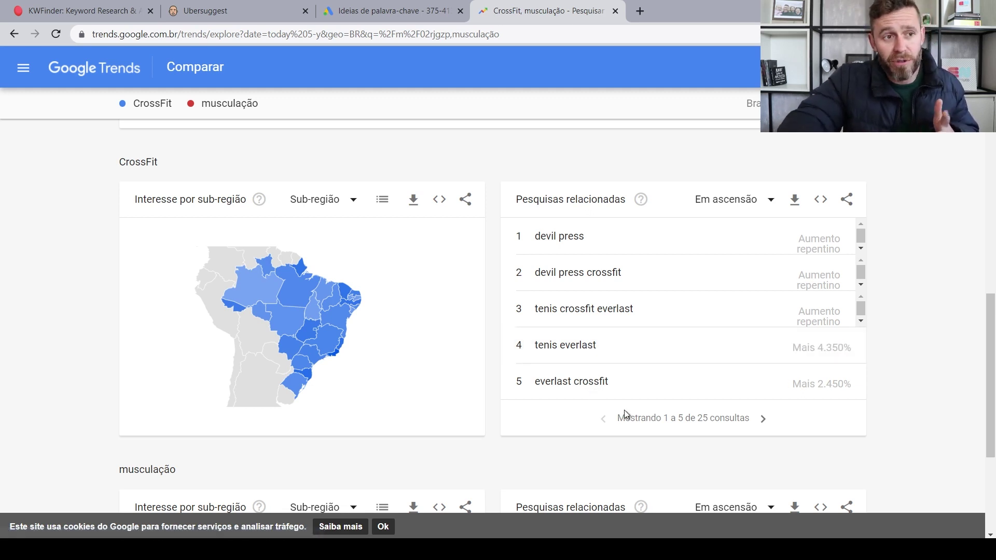
scroll(558, 453, "down", 3)
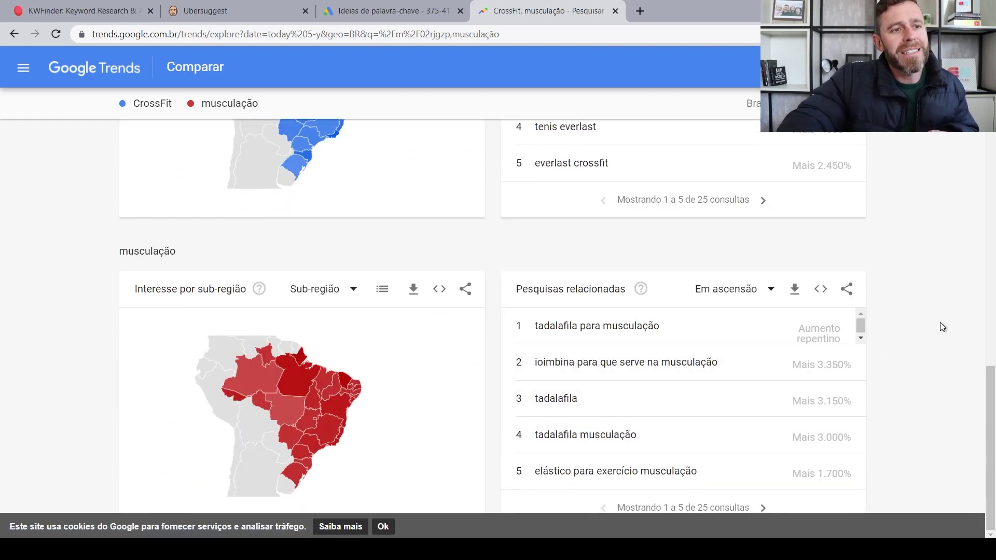
scroll(940, 334, "up", 5)
scroll(932, 346, "up", 5)
scroll(929, 353, "up", 5)
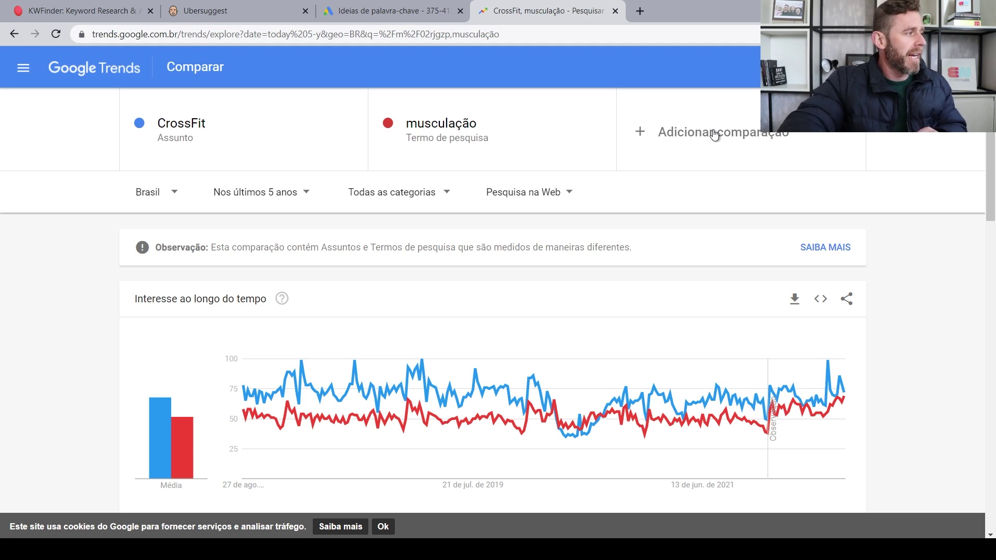
- Add 'Ciclismo' as a third comparison term and scroll through the updated interest chart
left_click(715, 135)
type("C")
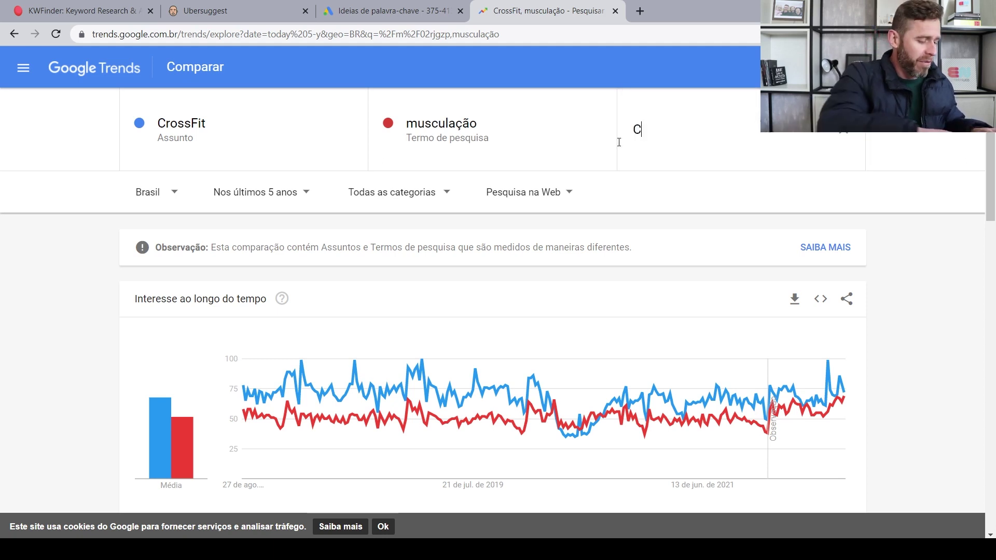
type("iclismo")
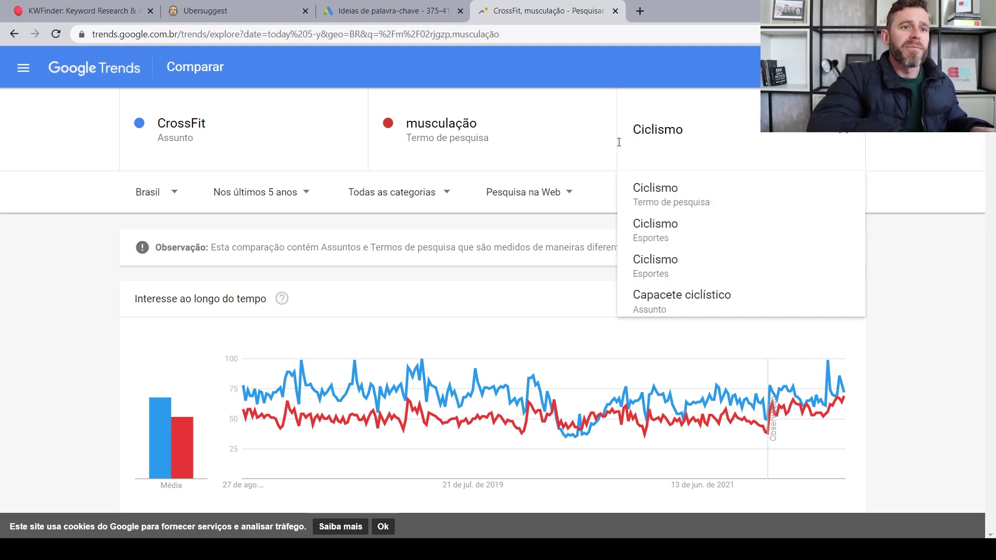
key("Return")
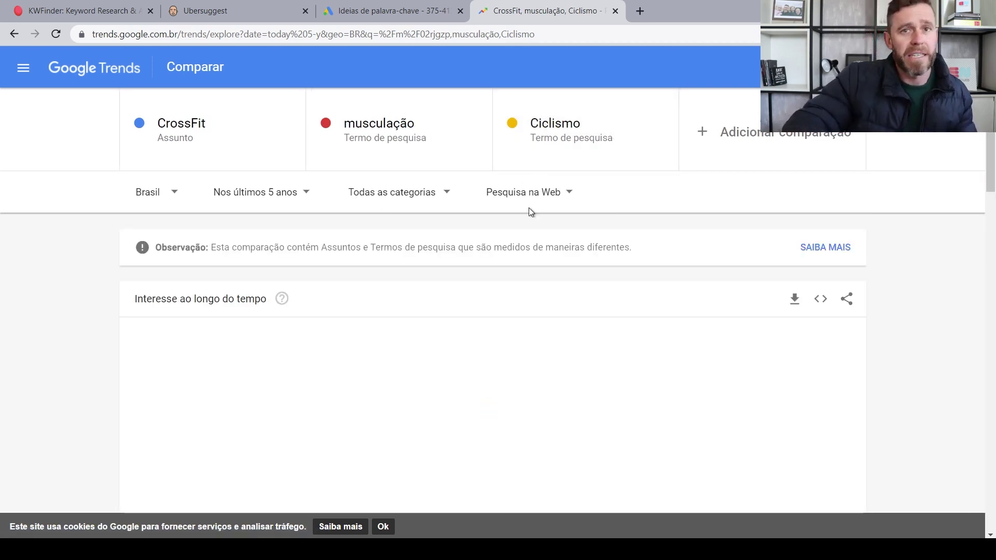
scroll(242, 324, "down", 1)
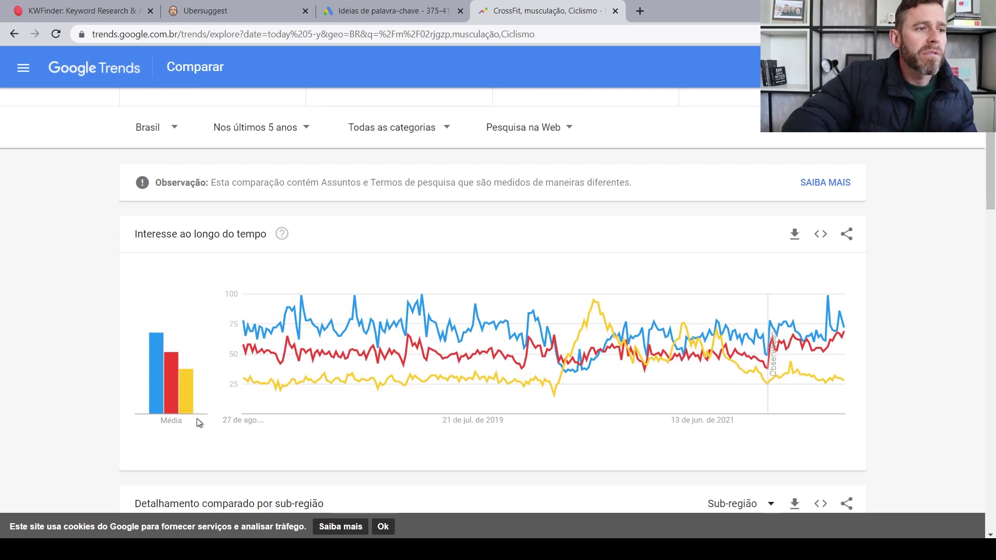
mouse_move(827, 384)
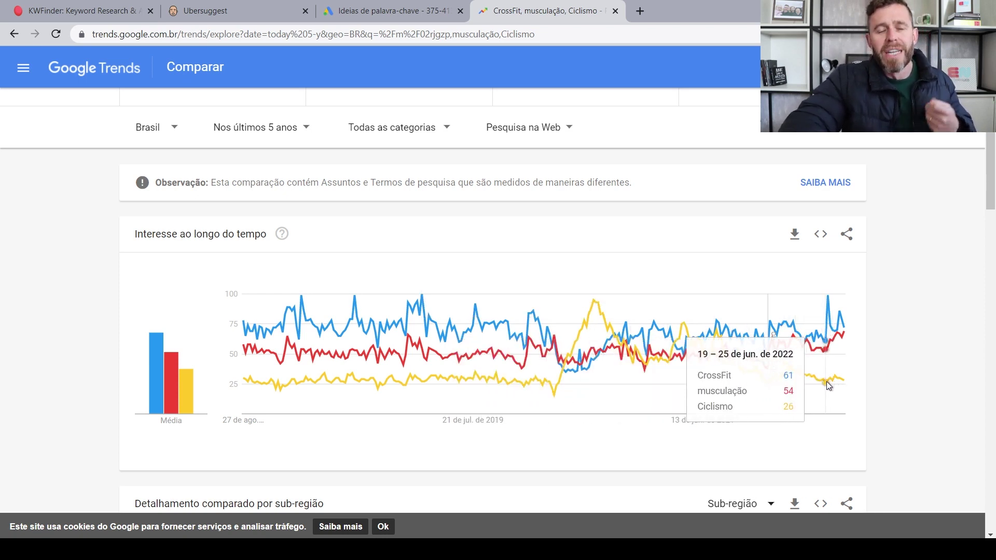
scroll(809, 381, "up", 2)
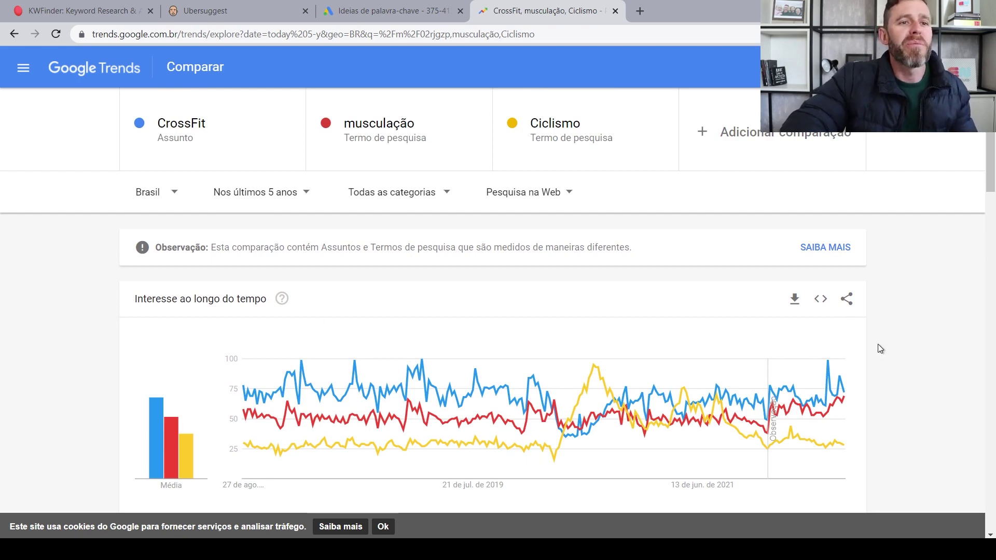
mouse_move(501, 365)
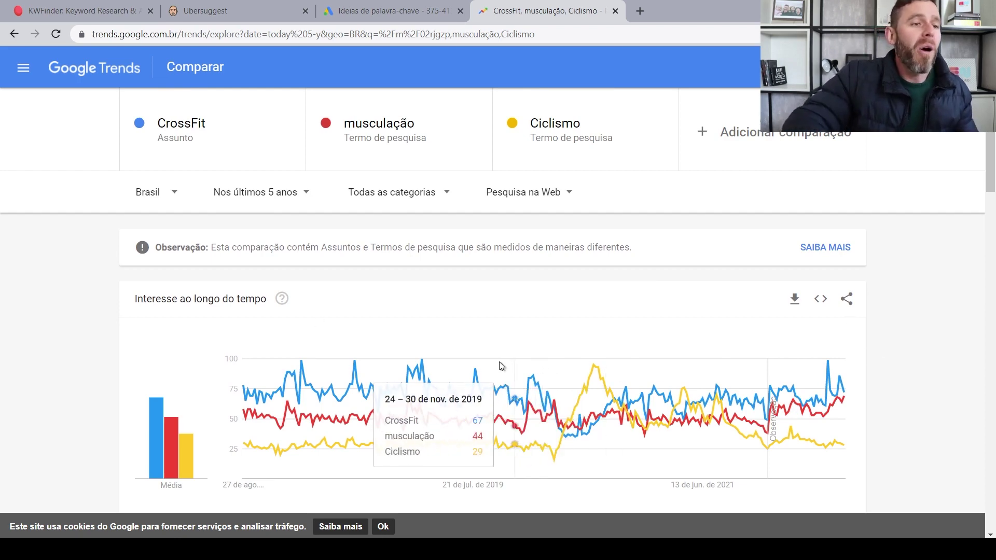
scroll(409, 363, "down", 3)
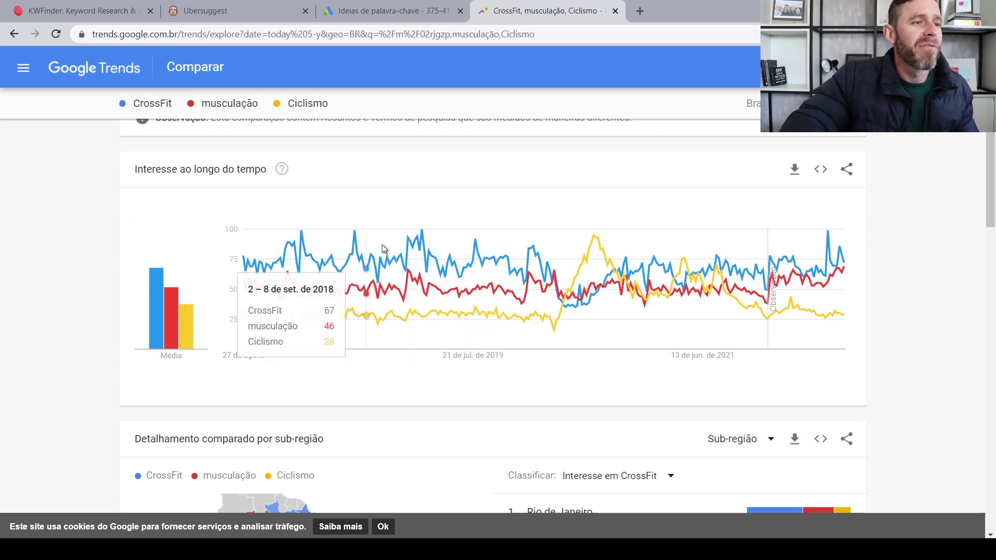
scroll(399, 247, "up", 3)
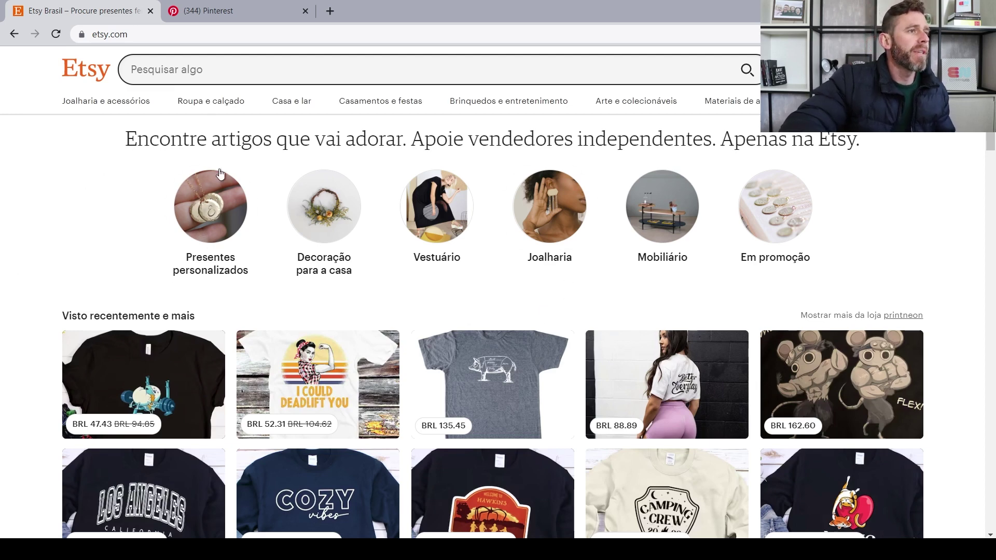
- Put the cursor in the Etsy home page's 'Pesquisar algo' search bar
left_click(167, 78)
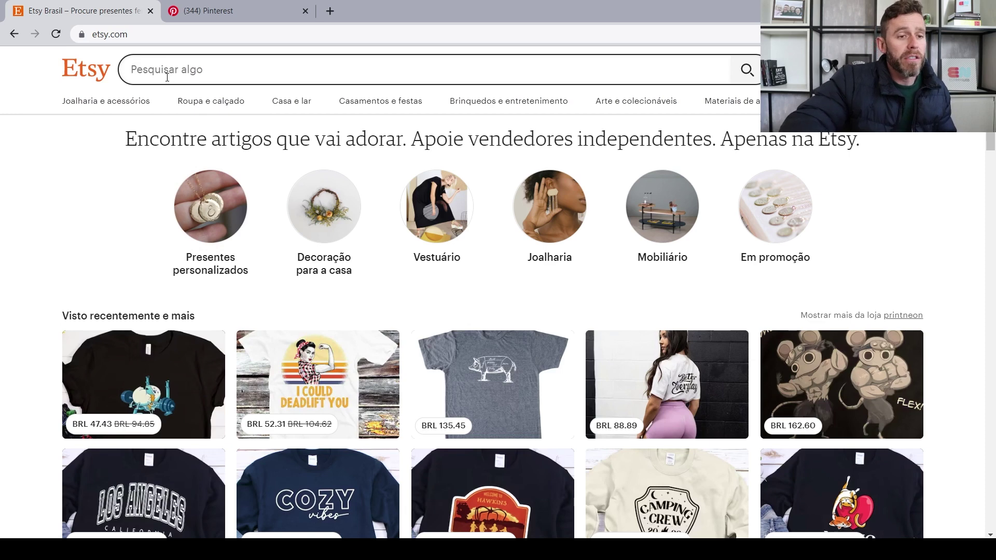
- Search Etsy for 'camiseta yoga' to list the matching shirts
type("ca")
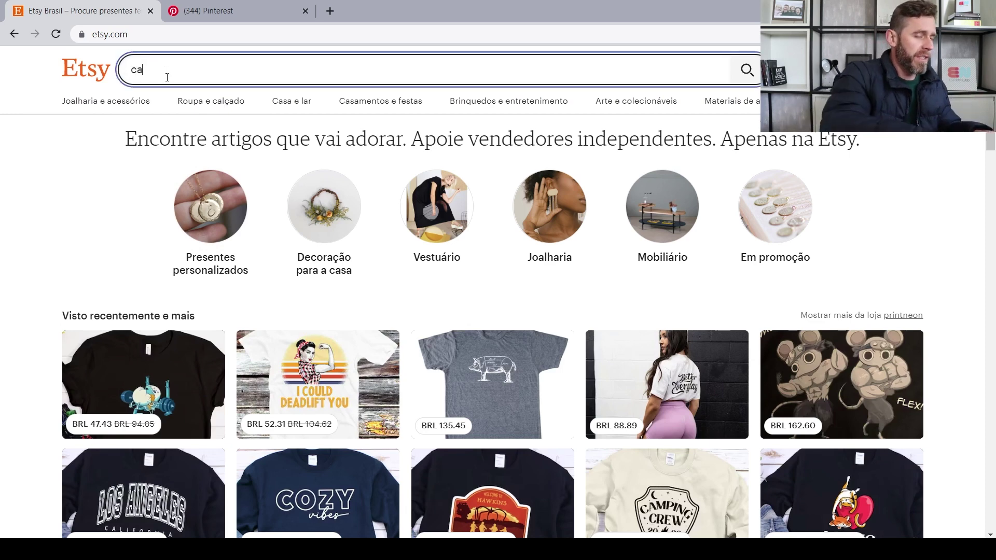
type("miseta yo")
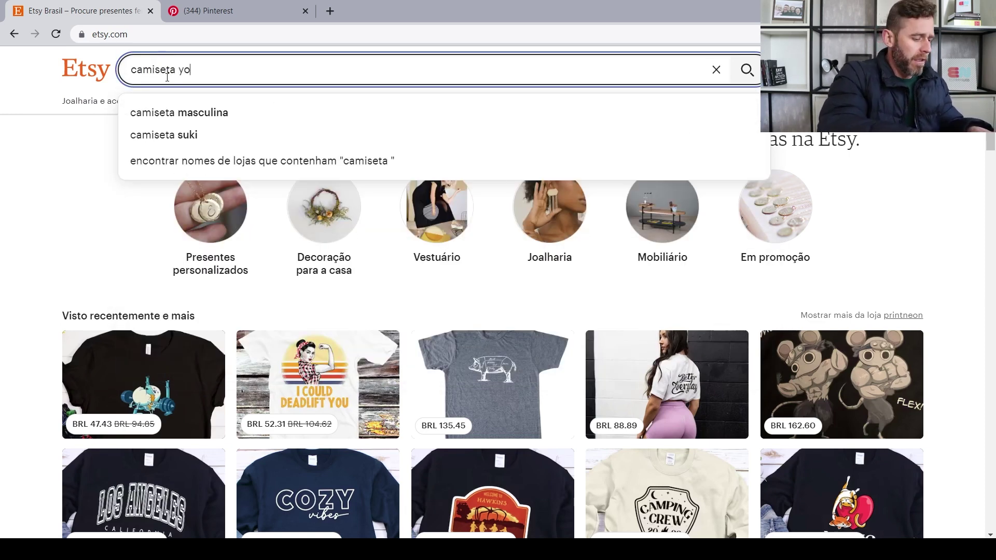
type("ga")
key("Return")
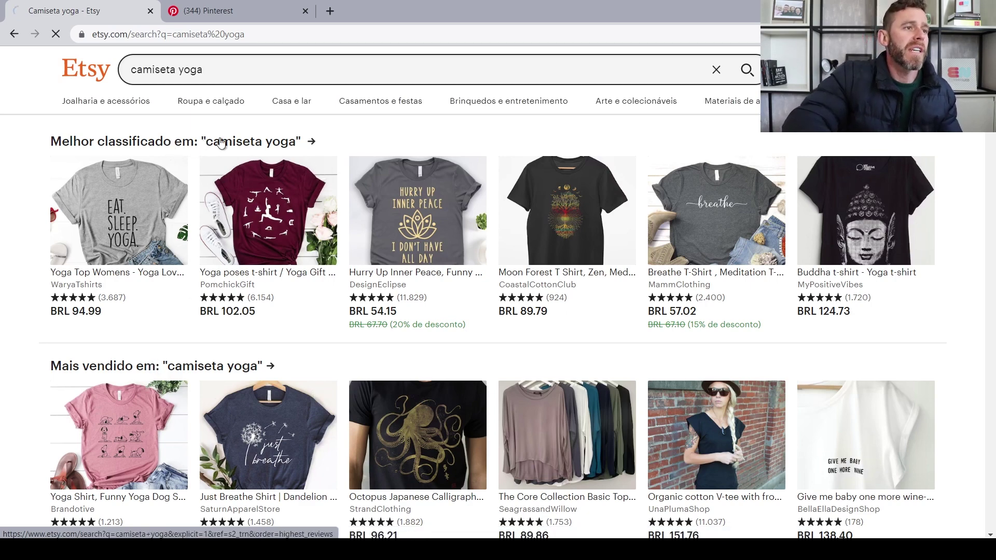
- Sort the camiseta yoga results by 'Melhor classificado' and confirm 'Principais avaliações dos clientes' is the sort order
left_click(221, 142)
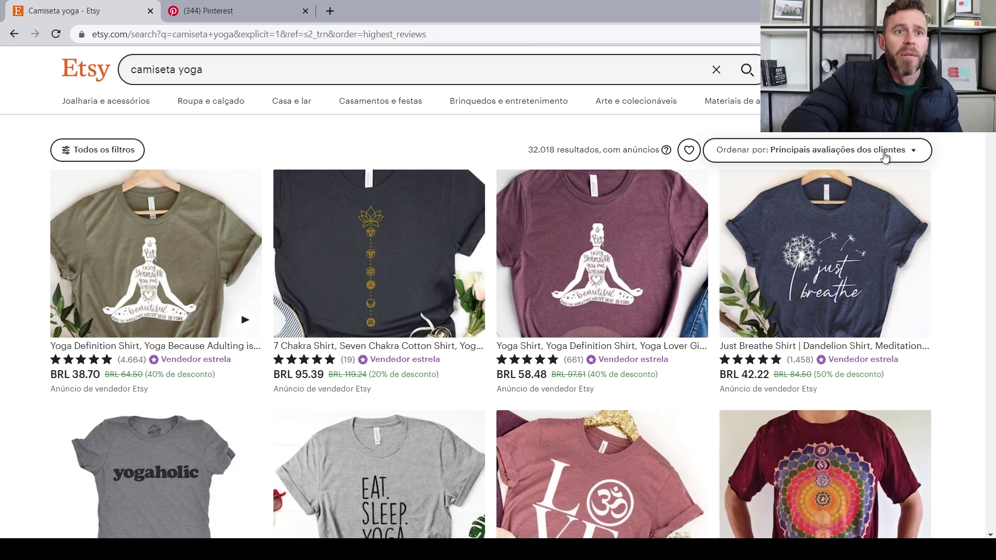
left_click(913, 160)
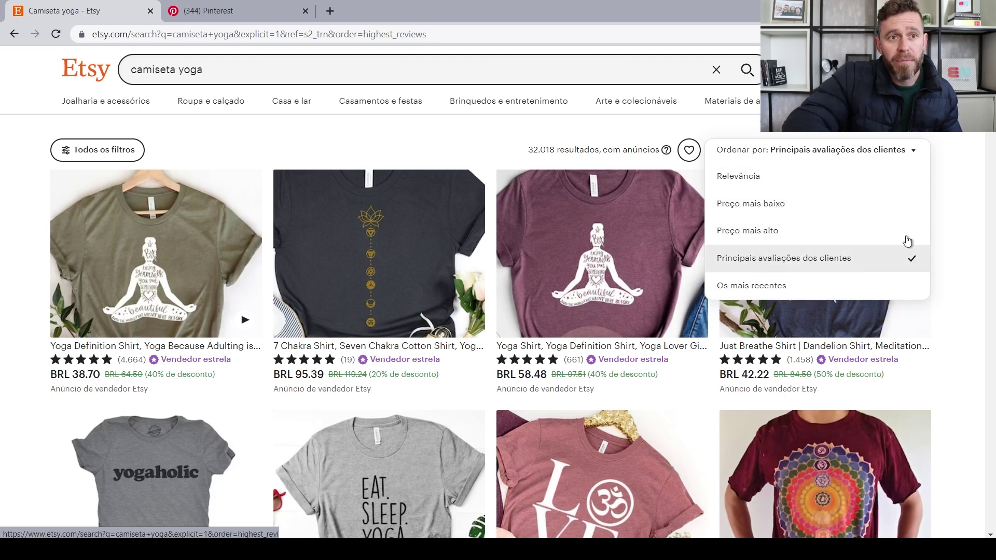
left_click(960, 200)
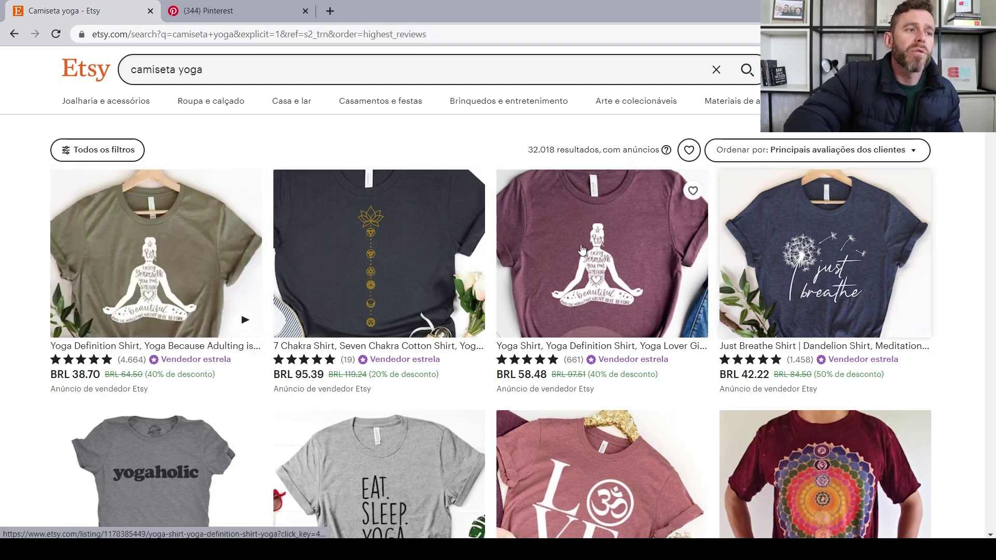
mouse_move(156, 253)
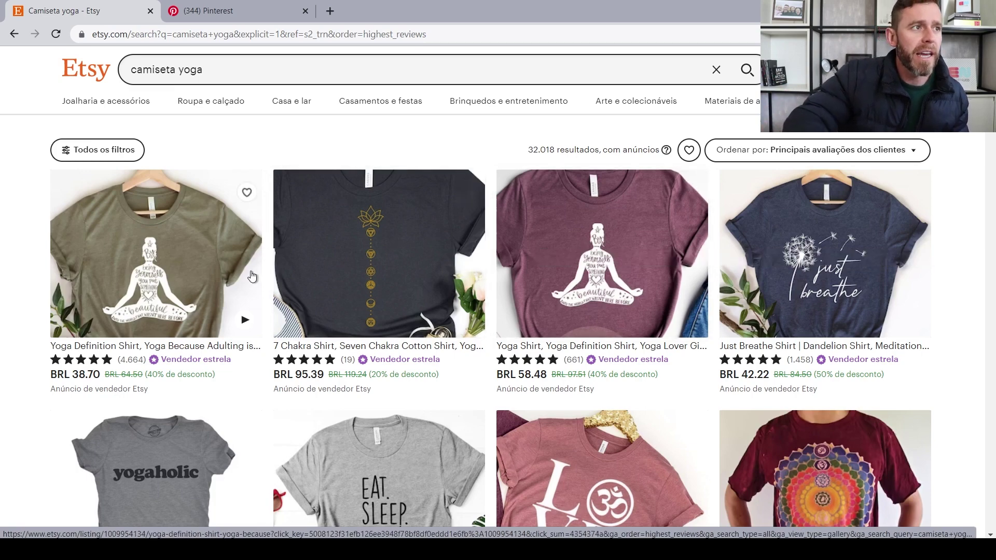
scroll(210, 249, "down", 2)
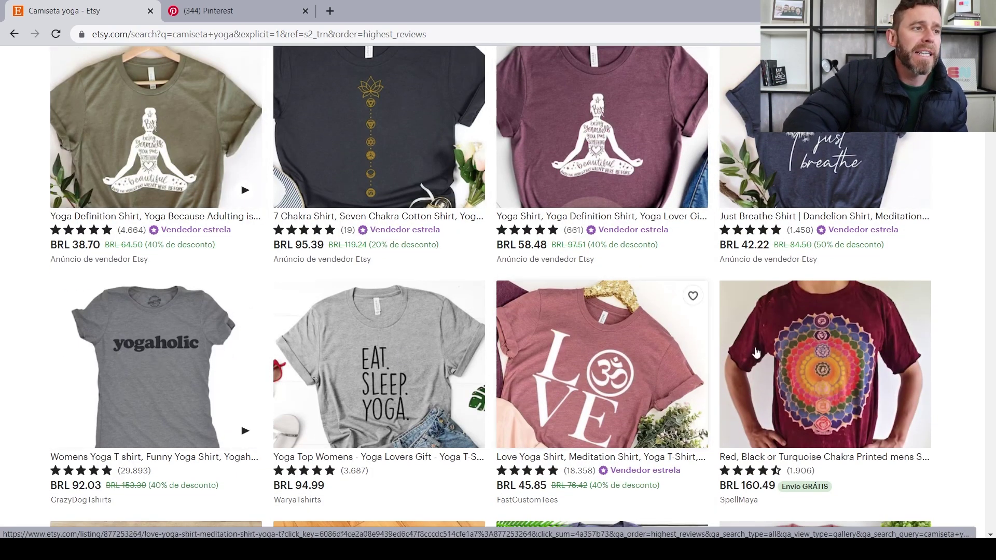
scroll(819, 328, "down", 3)
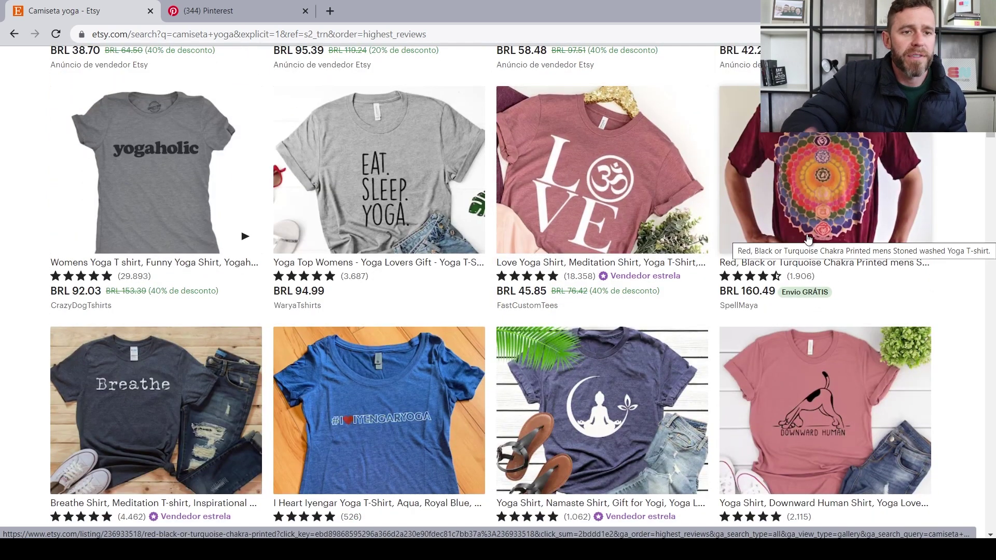
scroll(767, 254, "down", 1)
scroll(964, 198, "up", 4)
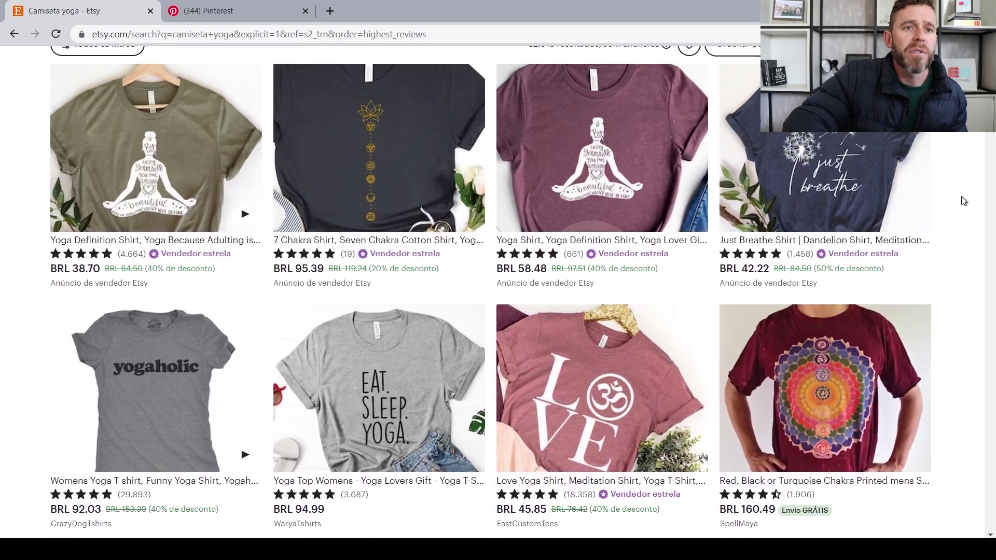
scroll(964, 208, "up", 2)
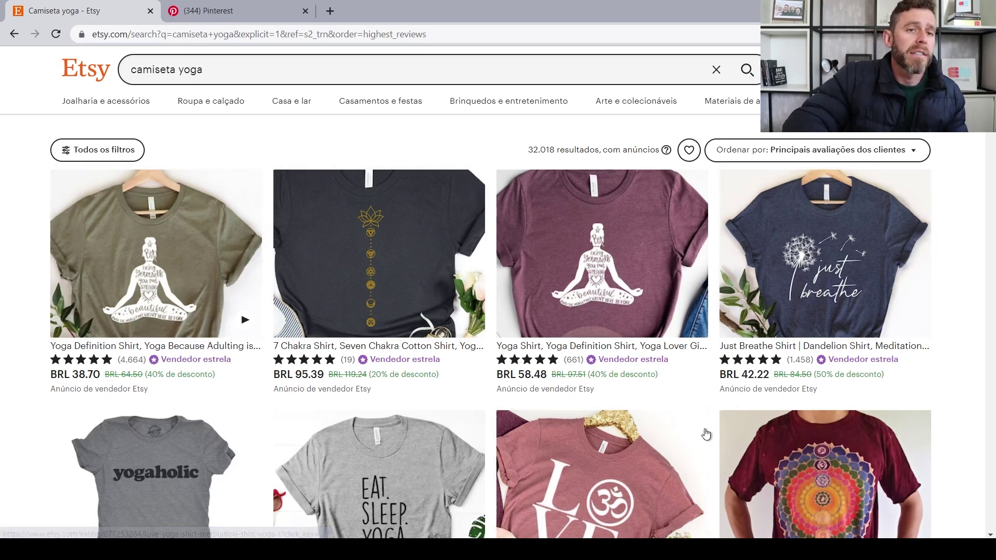
scroll(917, 338, "down", 3)
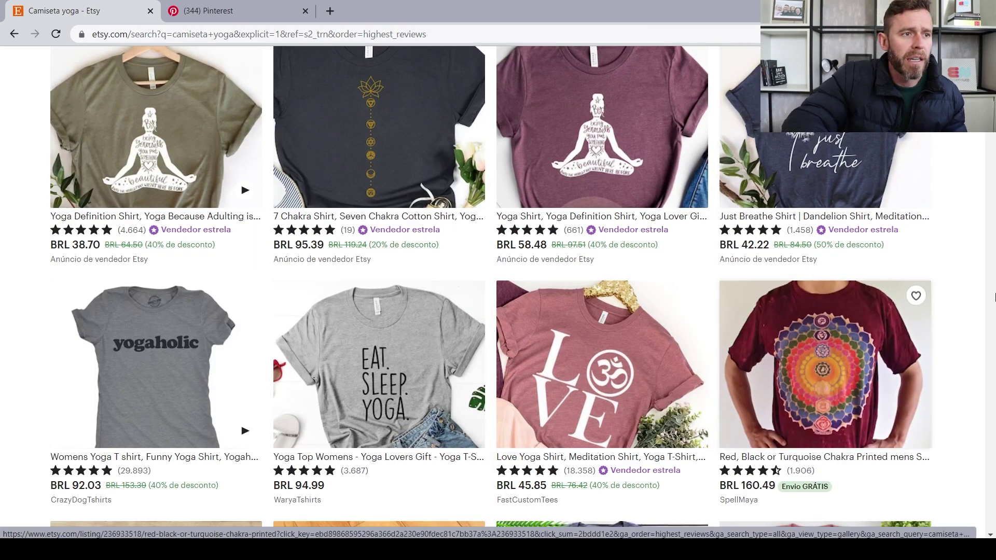
scroll(953, 262, "up", 2)
scroll(954, 265, "down", 1)
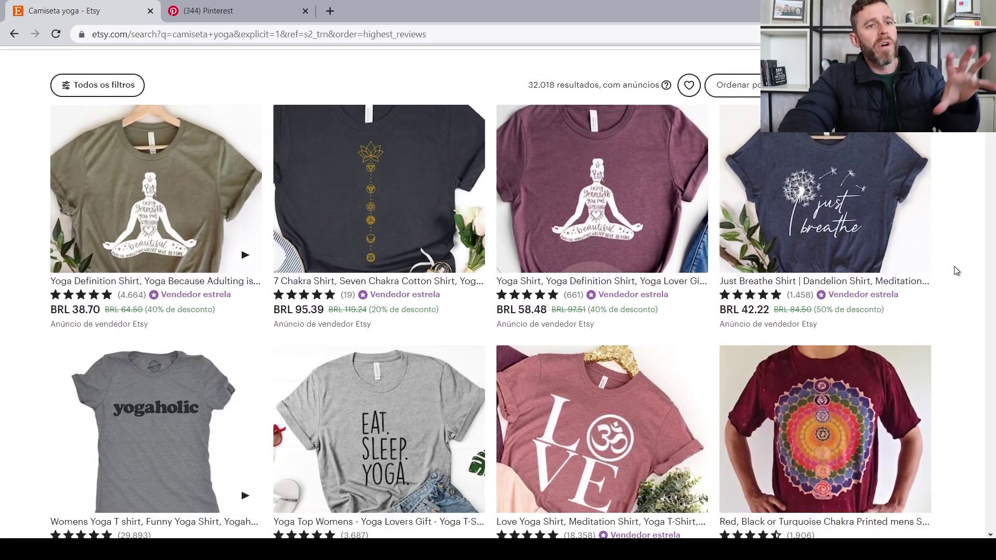
scroll(954, 261, "down", 1)
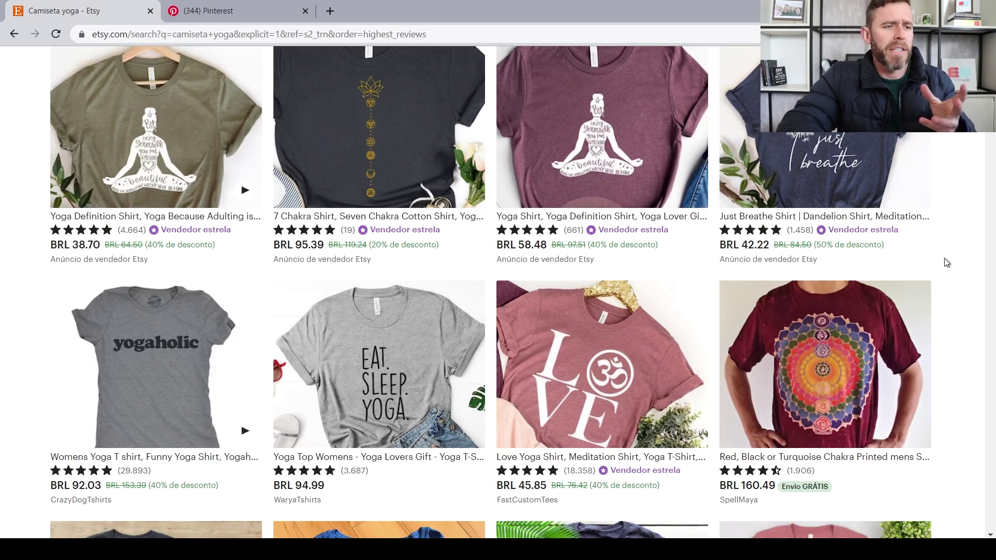
scroll(943, 265, "up", 1)
scroll(973, 282, "down", 3)
scroll(976, 283, "down", 1)
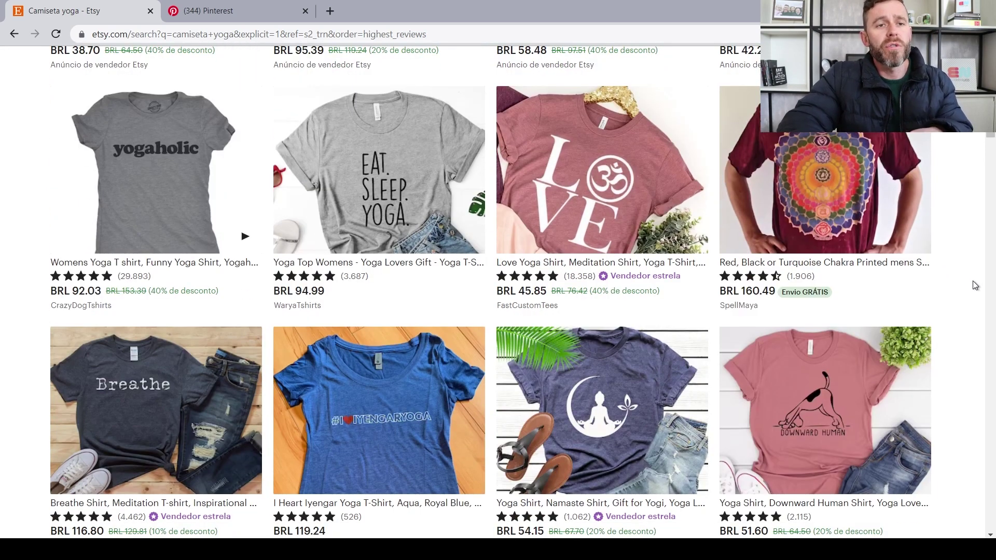
scroll(967, 293, "down", 3)
scroll(960, 295, "down", 1)
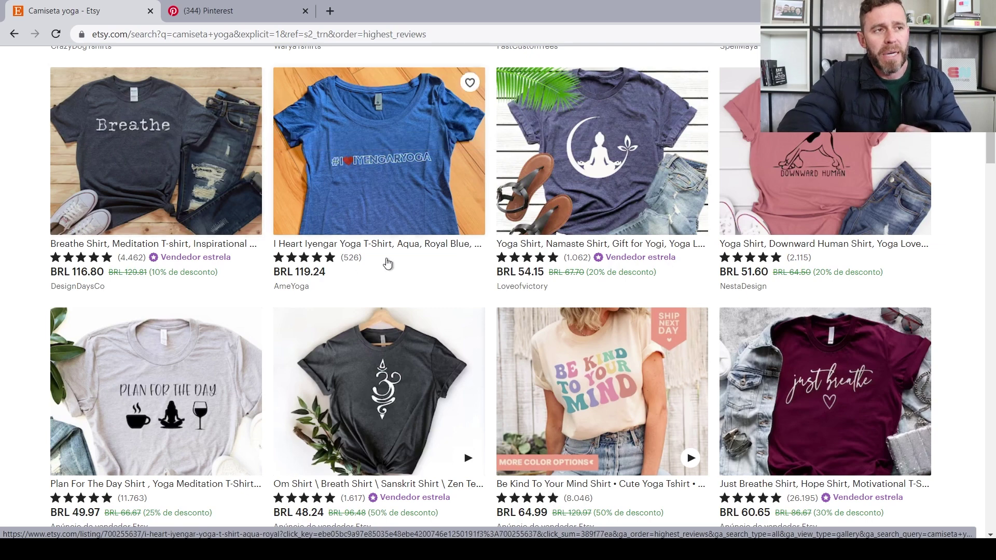
scroll(329, 187, "down", 2)
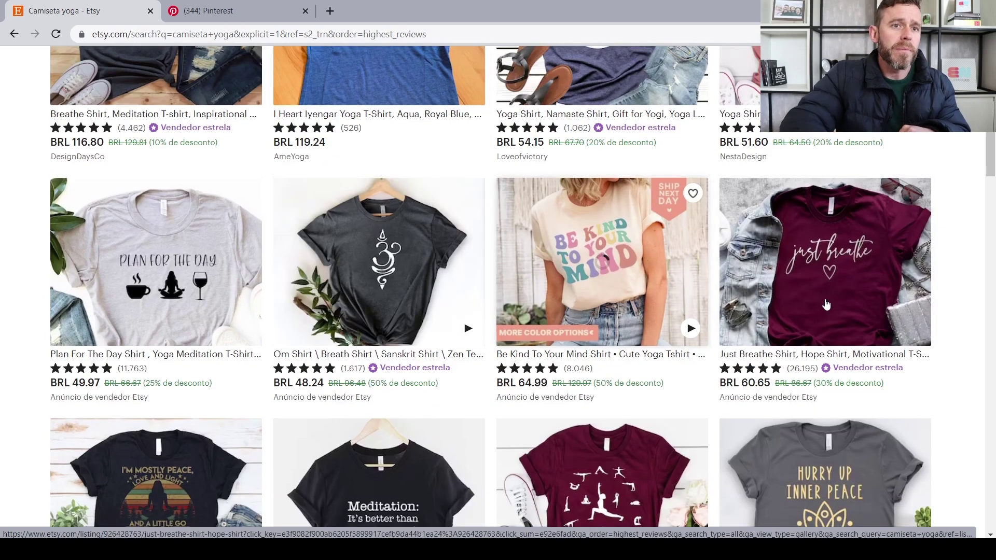
scroll(795, 321, "up", 5)
scroll(795, 322, "up", 5)
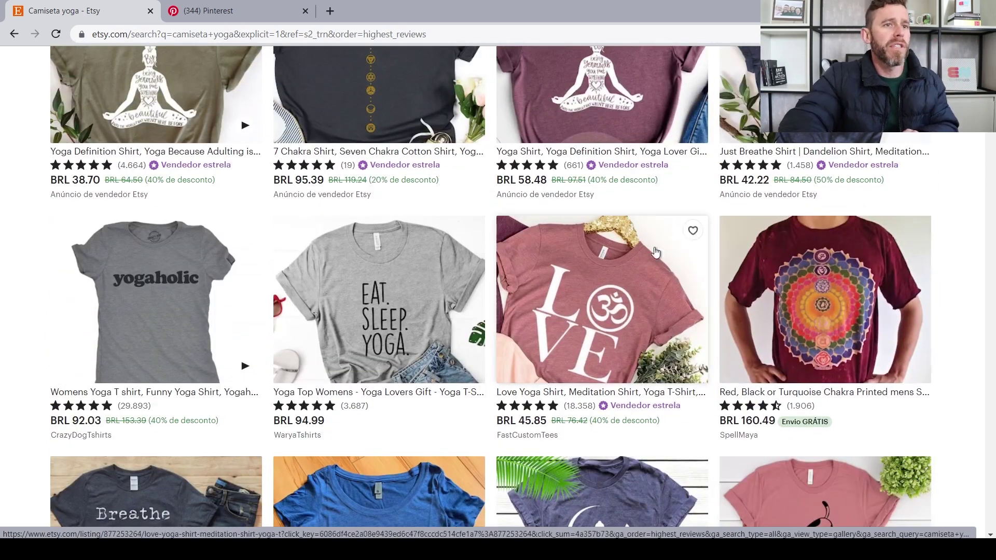
scroll(617, 290, "up", 1)
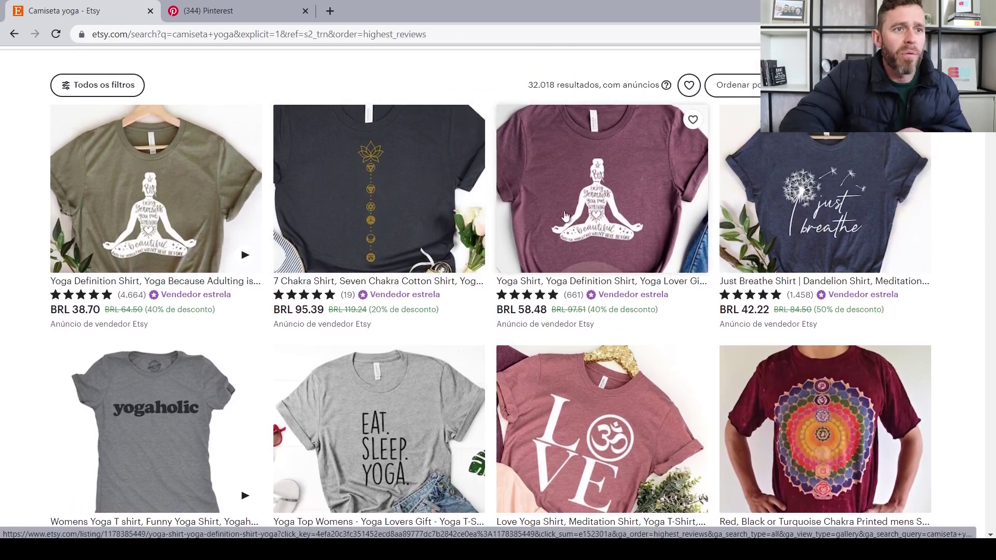
scroll(614, 257, "up", 2)
scroll(689, 268, "down", 5)
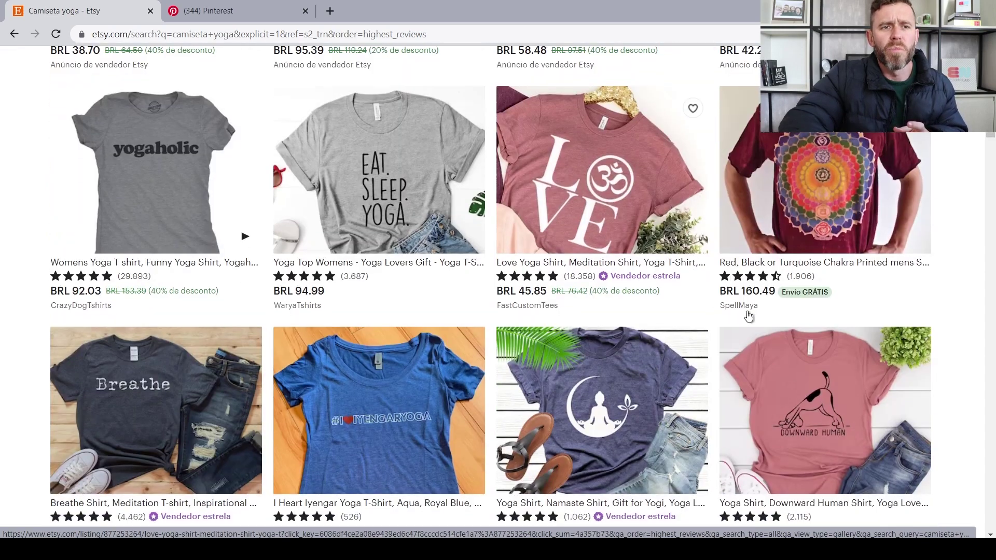
scroll(701, 262, "down", 3)
scroll(182, 379, "down", 2)
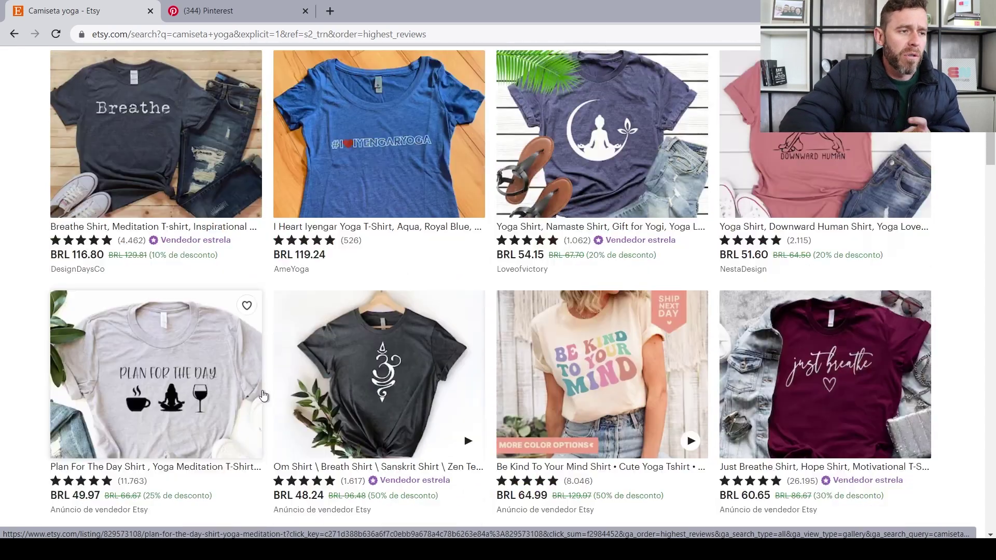
scroll(181, 311, "down", 2)
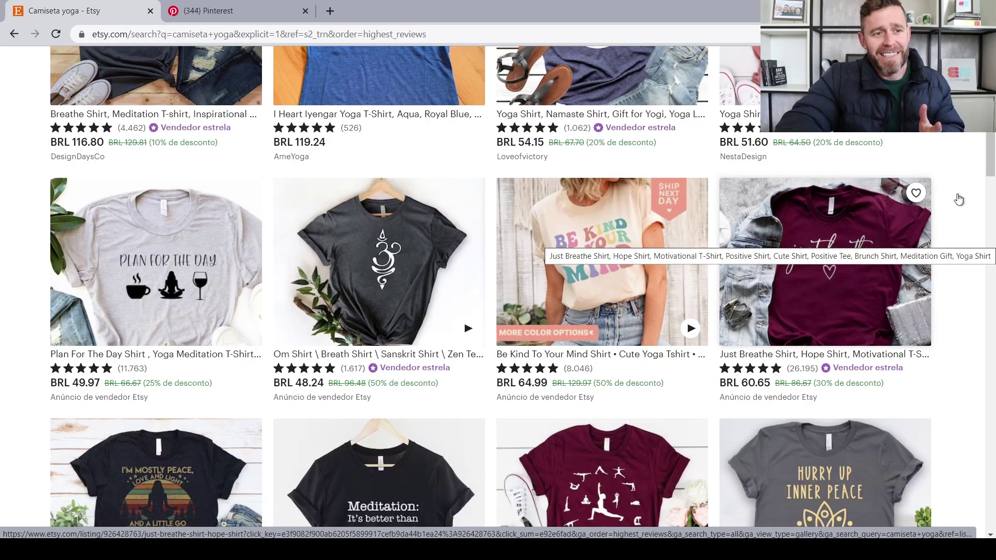
scroll(952, 247, "down", 3)
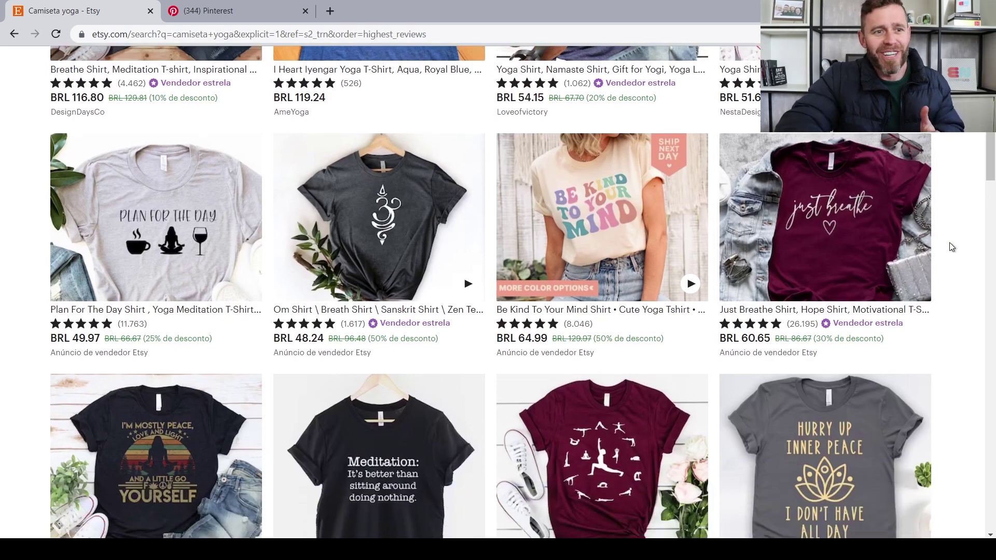
scroll(958, 249, "down", 3)
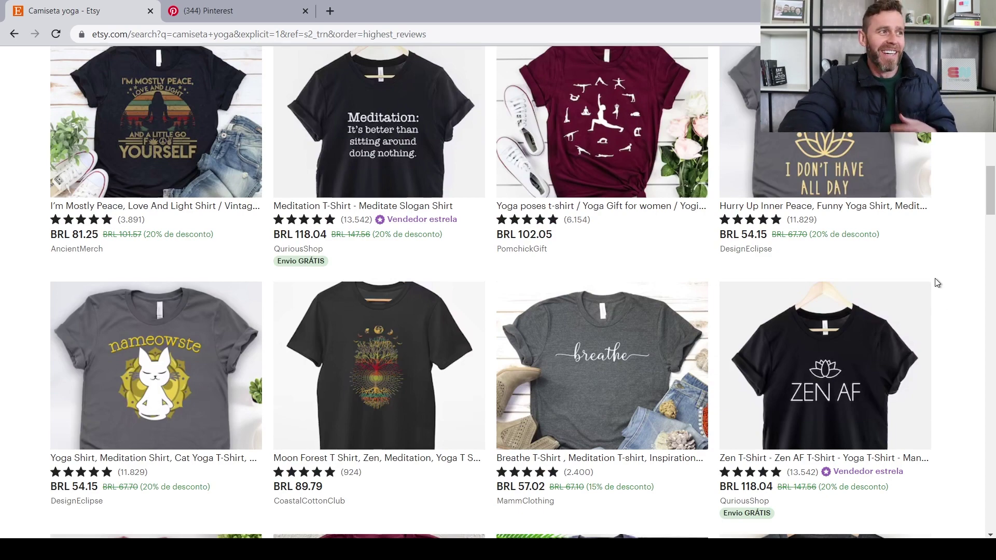
mouse_move(602, 366)
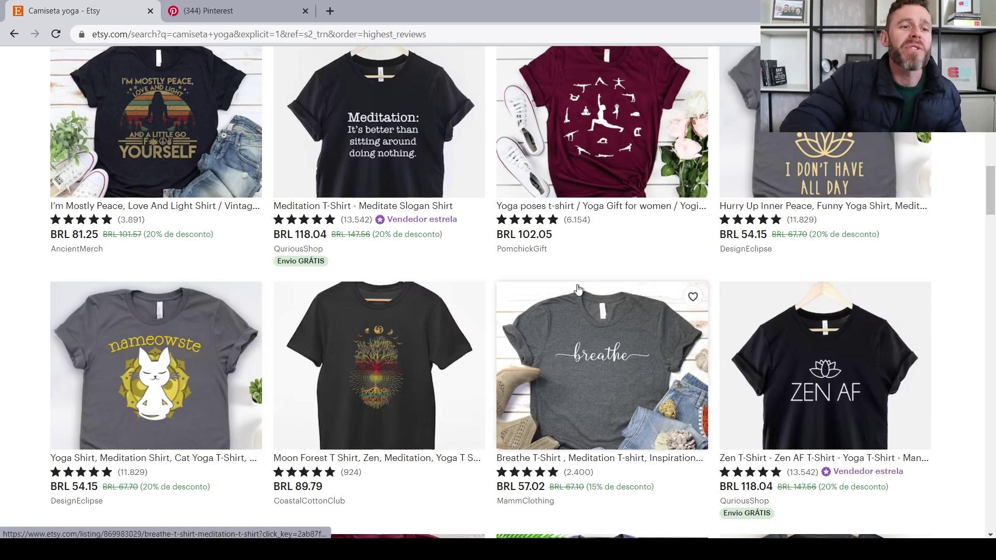
scroll(482, 323, "down", 6)
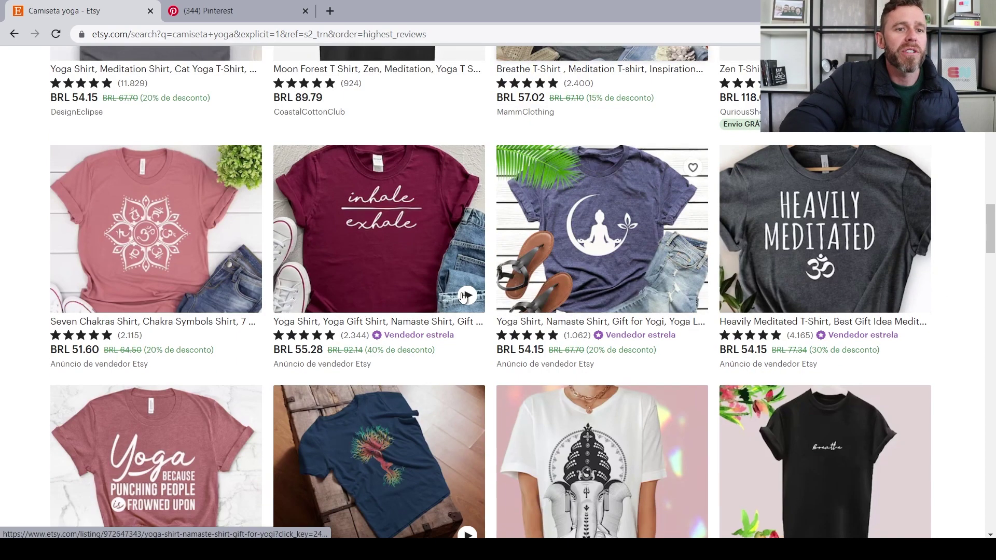
scroll(481, 323, "down", 2)
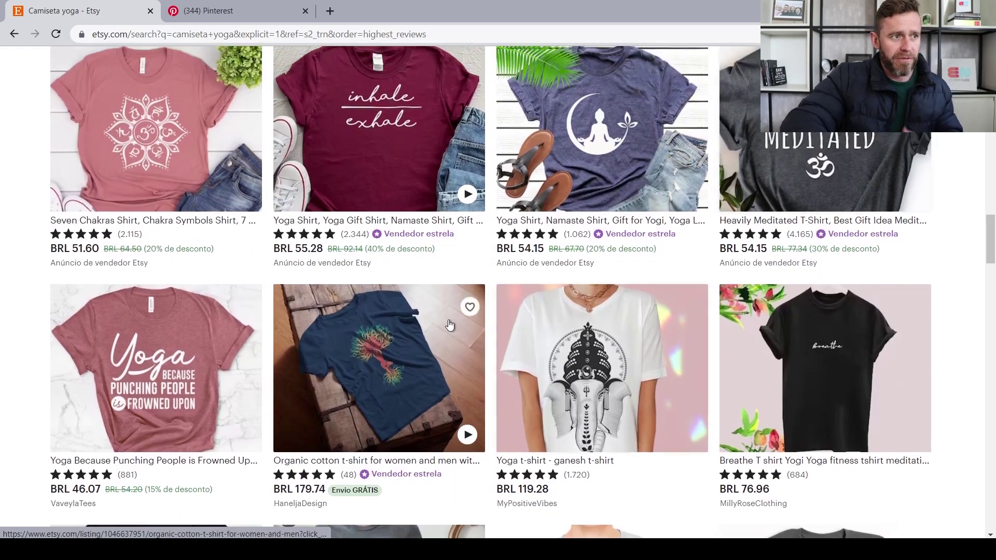
scroll(449, 325, "up", 5)
scroll(449, 325, "up", 5)
mouse_move(602, 327)
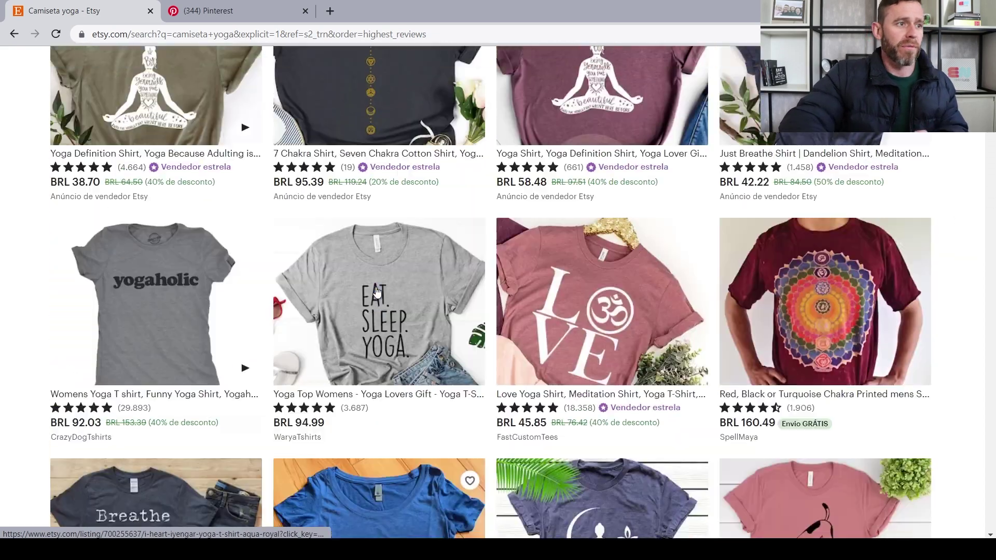
scroll(137, 315, "up", 1)
scroll(138, 315, "up", 2)
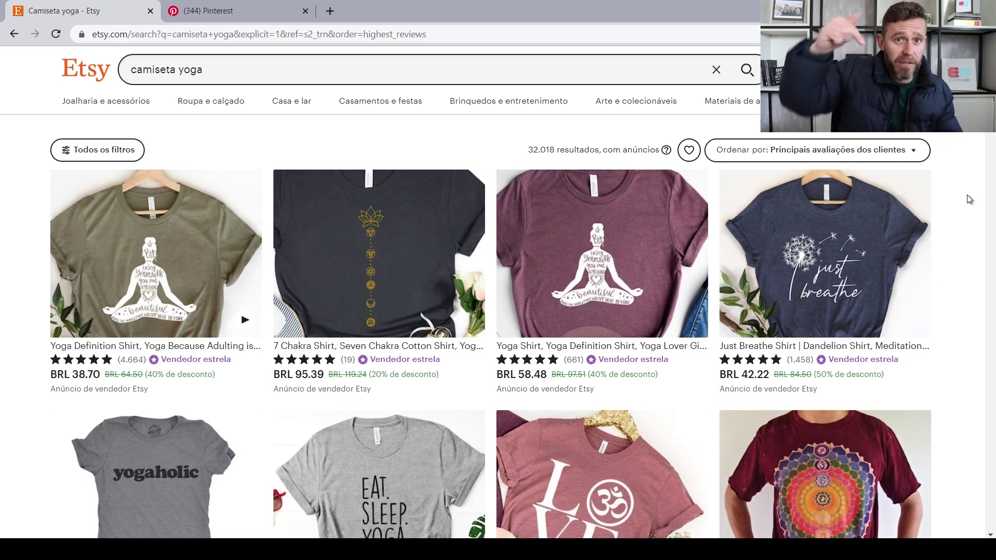
- Scroll the review-sorted yoga shirt results and start a Lightshot area capture
scroll(950, 221, "down", 1)
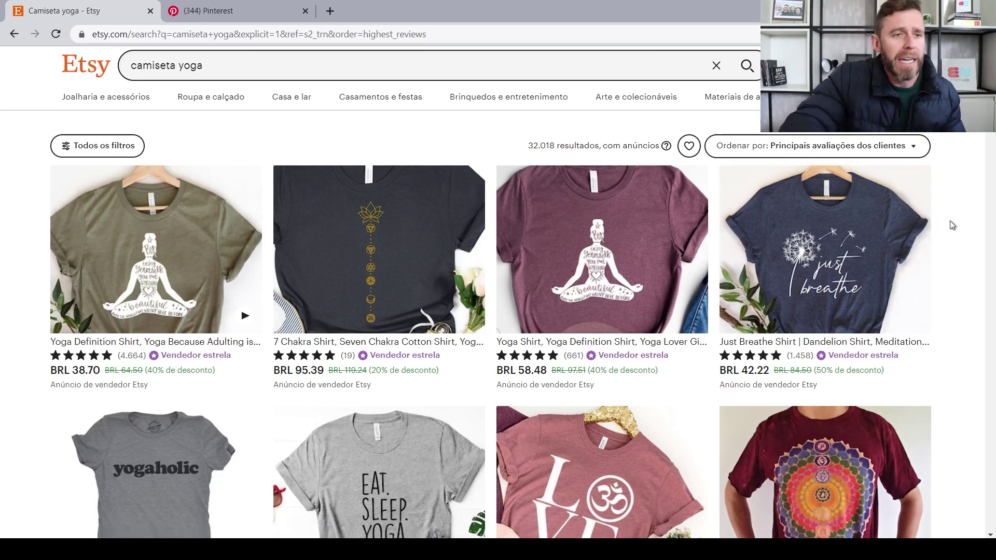
scroll(953, 225, "down", 5)
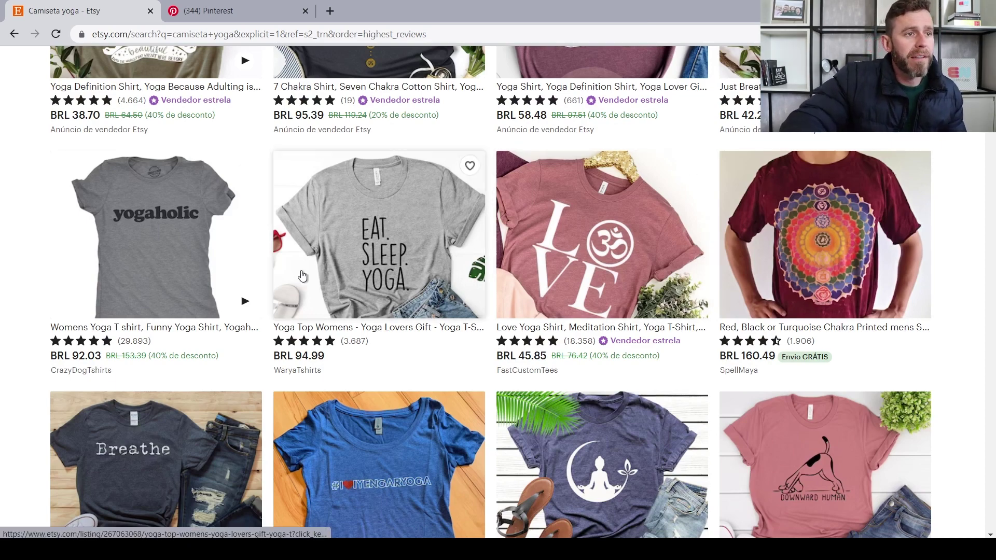
mouse_move(379, 459)
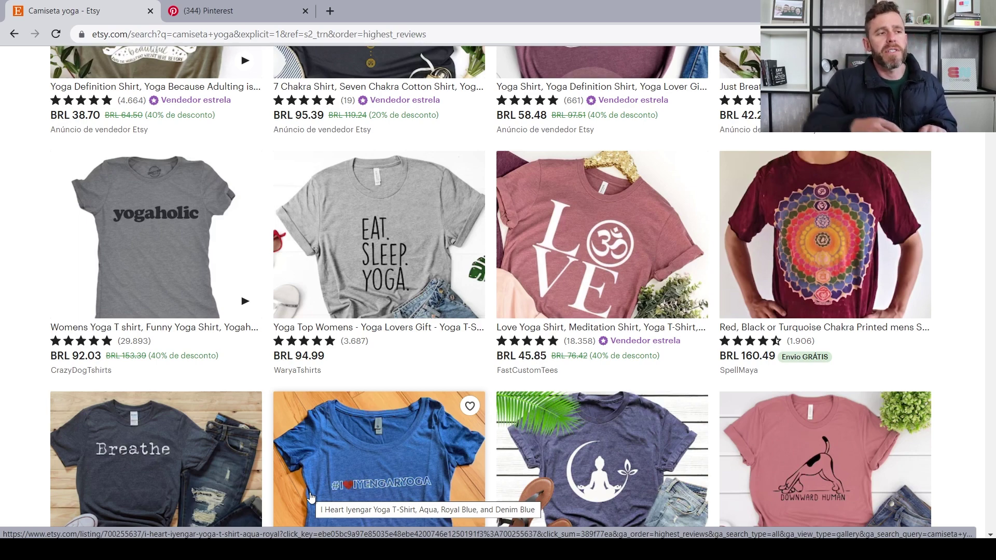
scroll(311, 497, "up", 3)
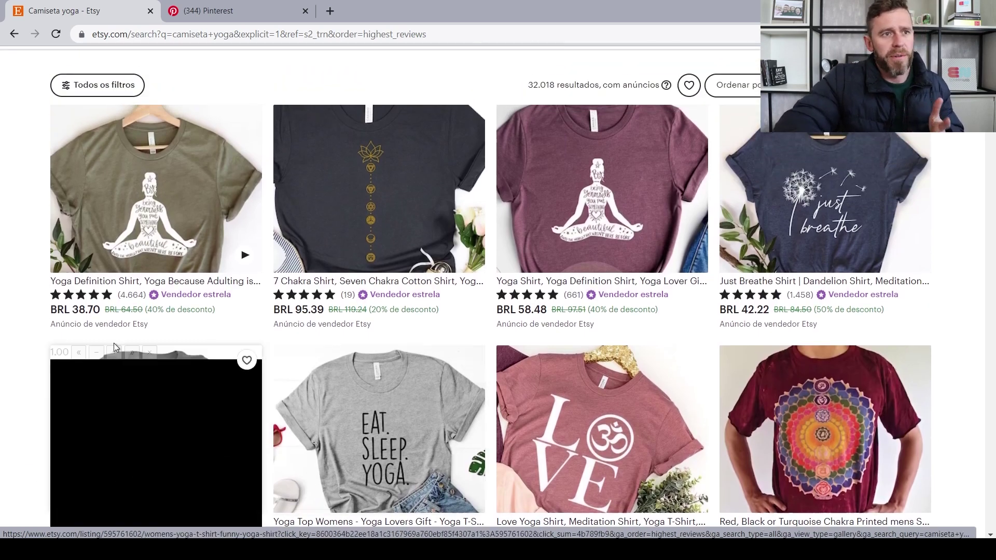
scroll(42, 282, "down", 1)
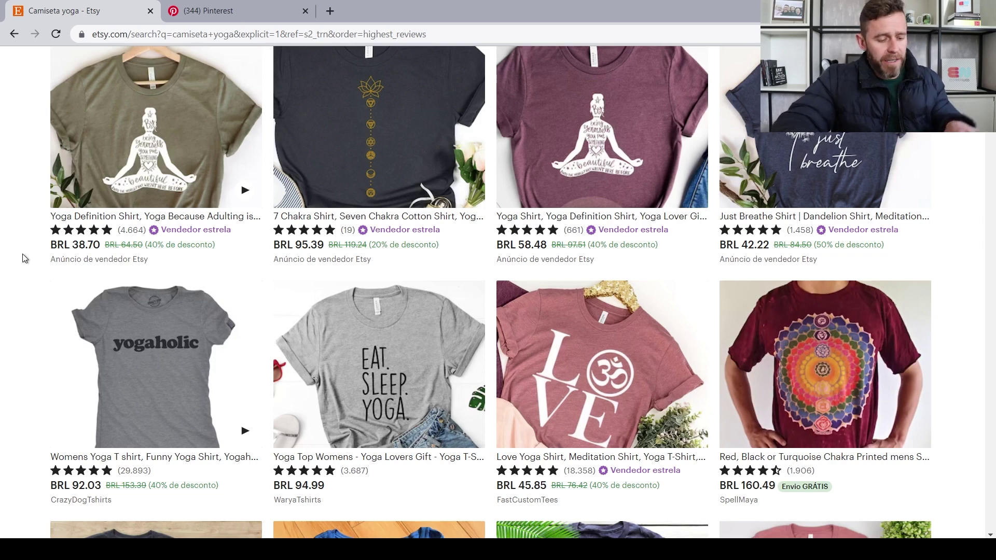
key("Print")
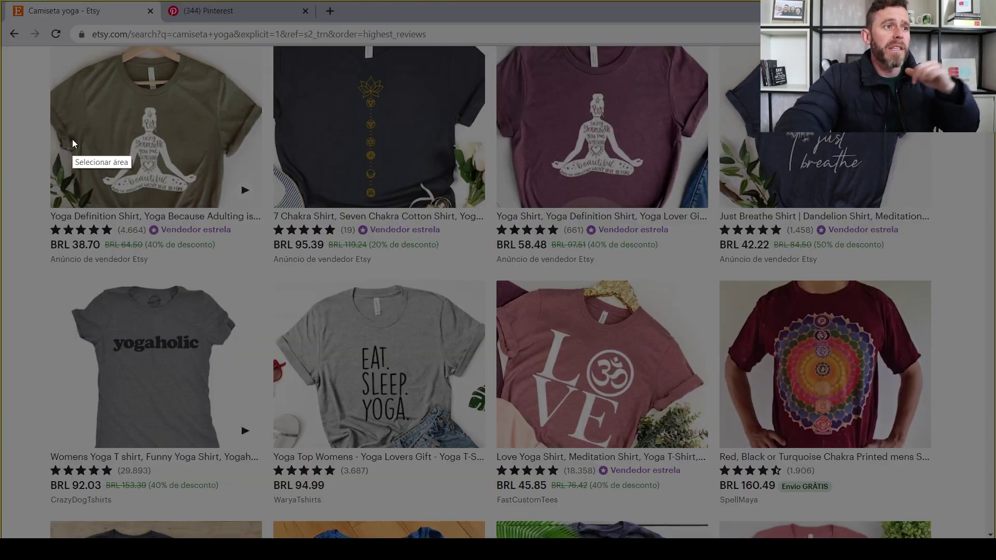
- Capture the olive Yoga Definition shirt and paste it into a new Evernote note in Temp
left_click_drag(58, 52, 260, 204)
key("ctrl+c")
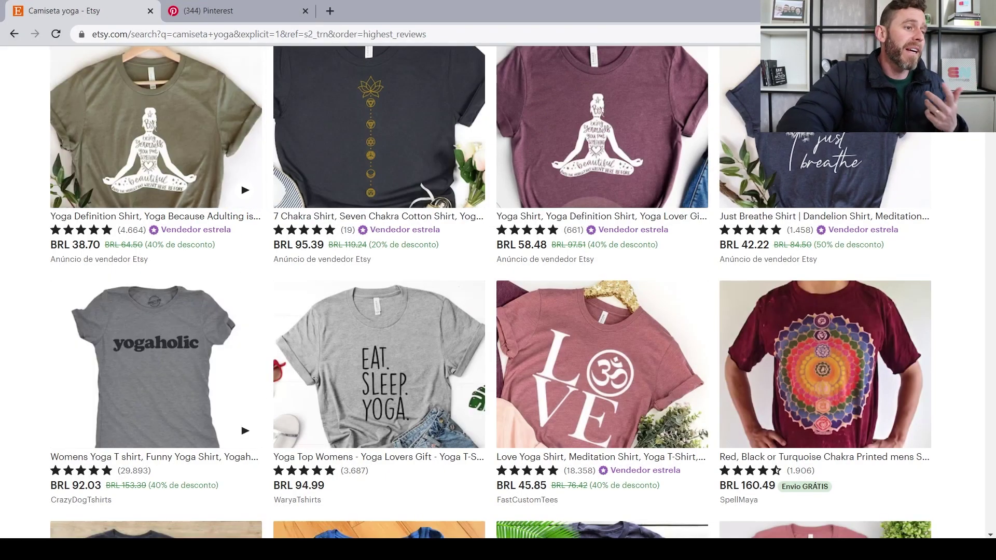
key("alt+Tab")
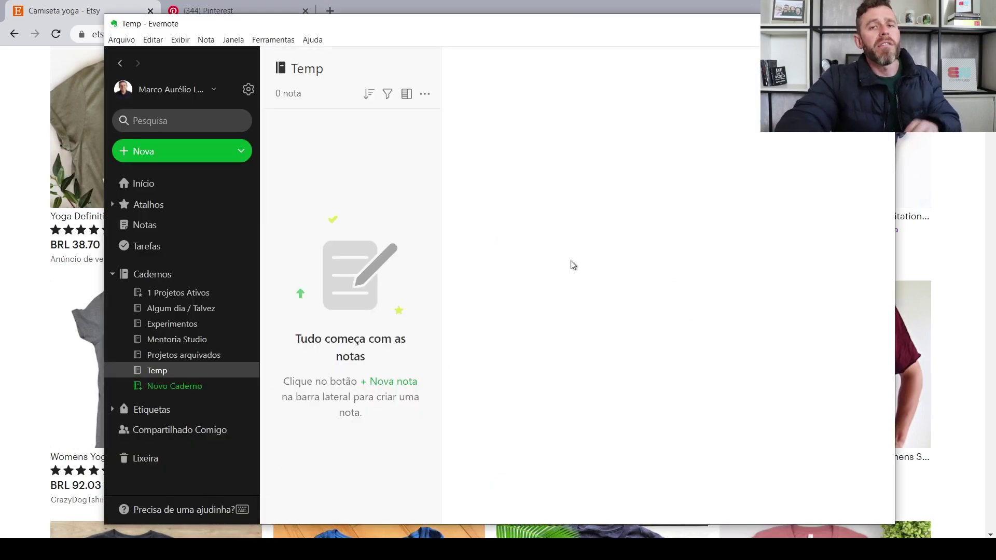
mouse_move(143, 152)
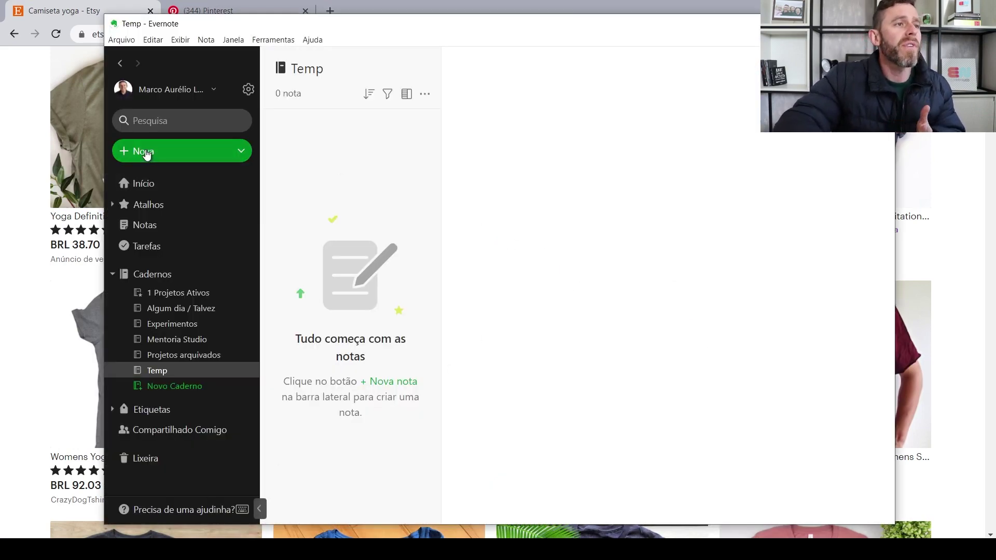
left_click(161, 159)
left_click(167, 154)
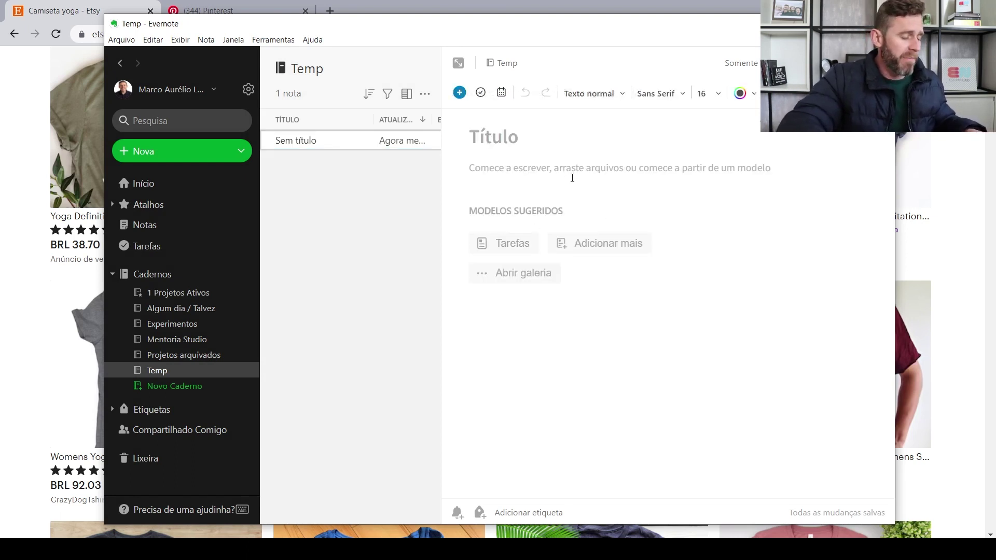
key("ctrl+v")
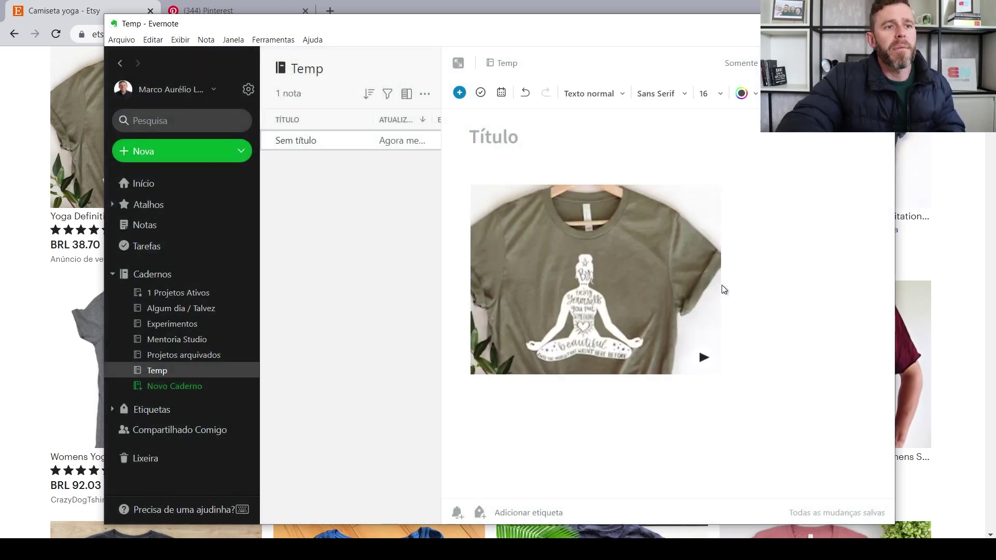
left_click(459, 7)
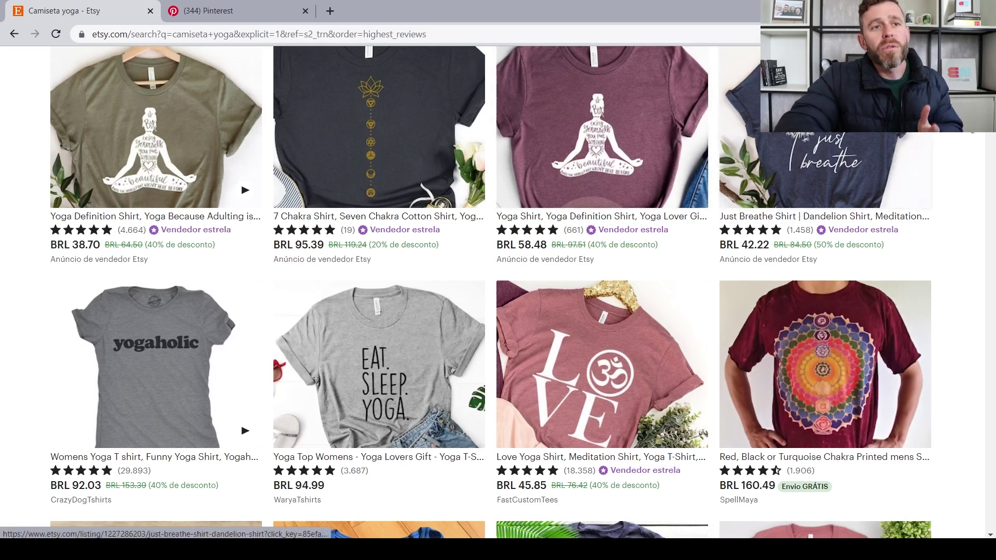
- Capture and copy an image of the navy Just Breathe dandelion shirt
scroll(965, 134, "up", 1)
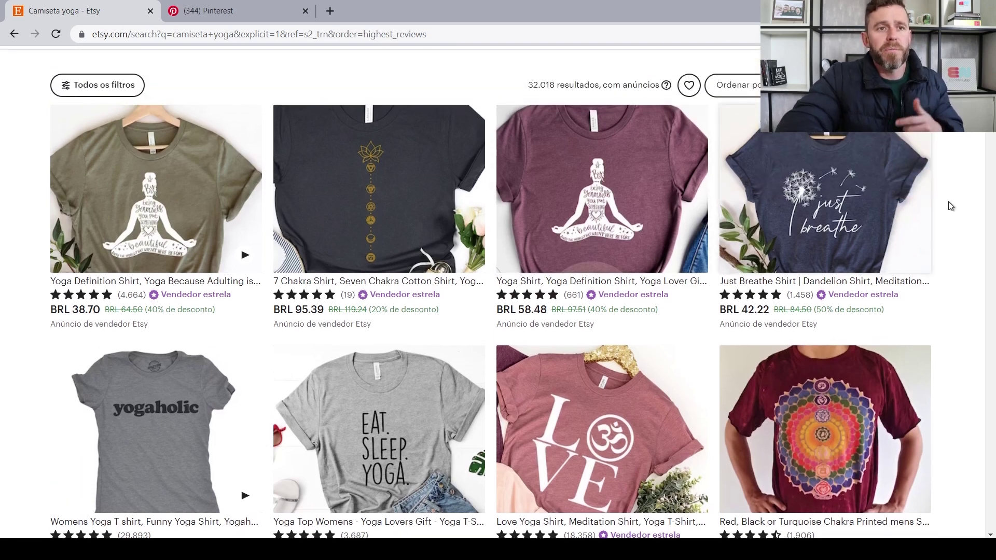
key("Print")
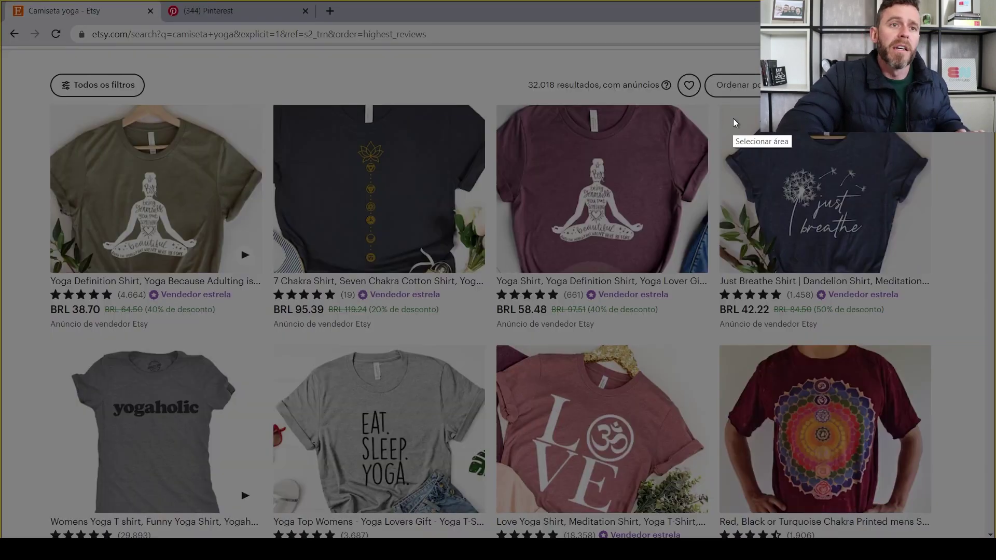
mouse_move(728, 113)
left_mouse_down()
mouse_move(861, 235)
mouse_move(926, 275)
left_mouse_up()
key("ctrl+c")
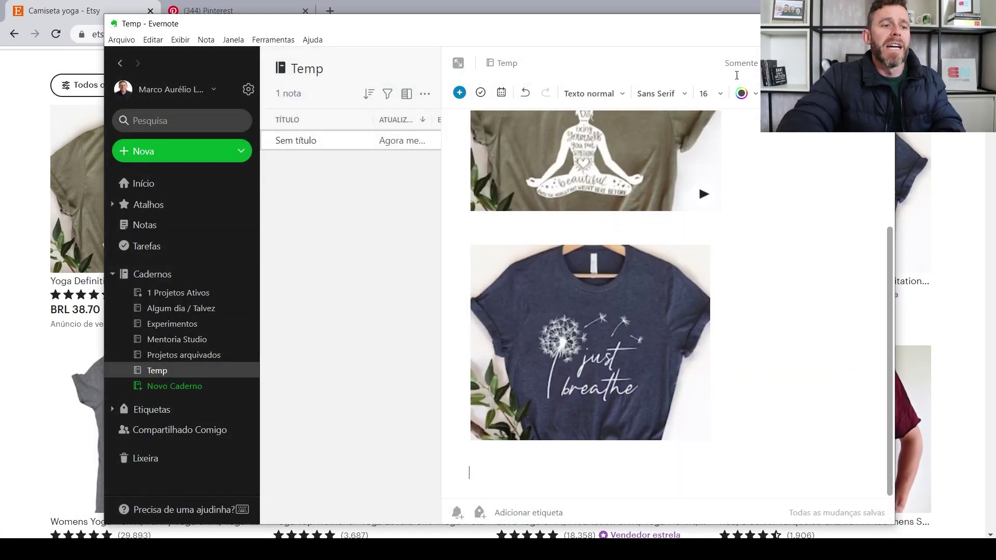
- Capture the EAT SLEEP YOGA shirt from Etsy and paste it into the Temp note
left_click(671, 7)
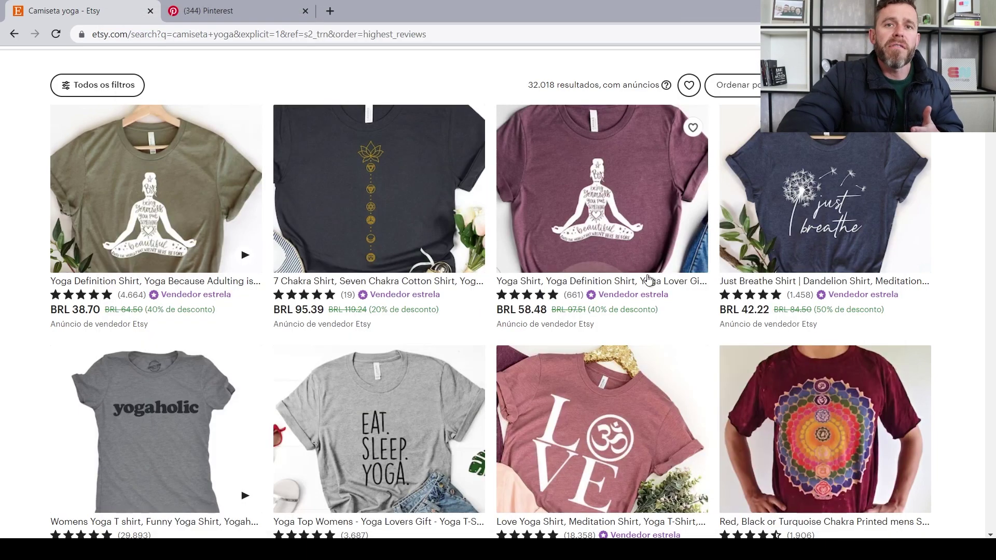
scroll(806, 238, "down", 3)
scroll(807, 238, "down", 1)
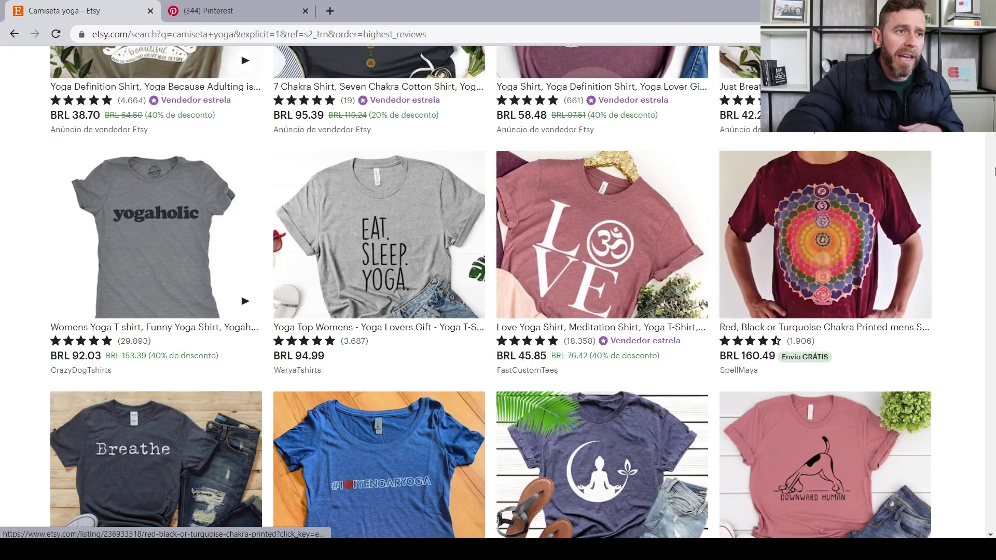
key("Print")
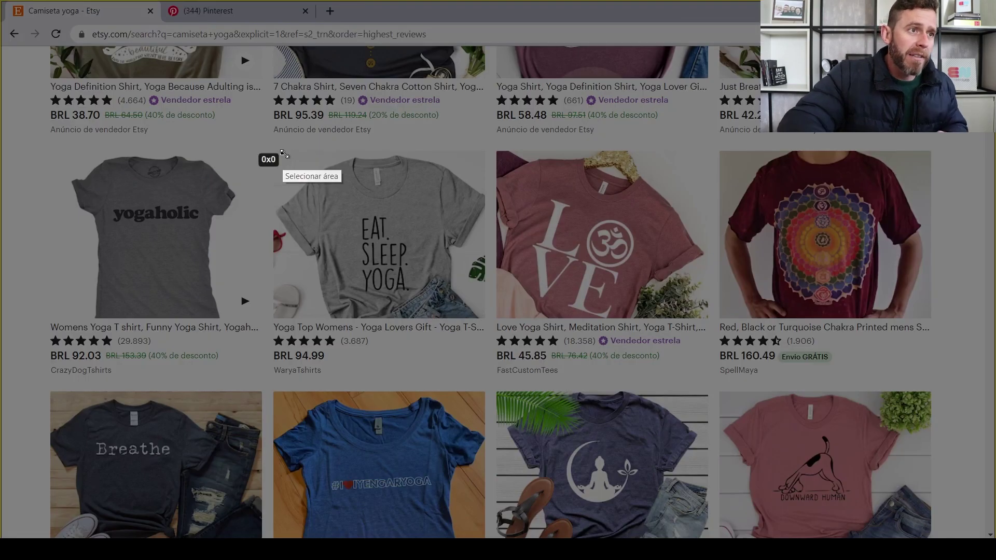
left_click_drag(282, 154, 487, 315)
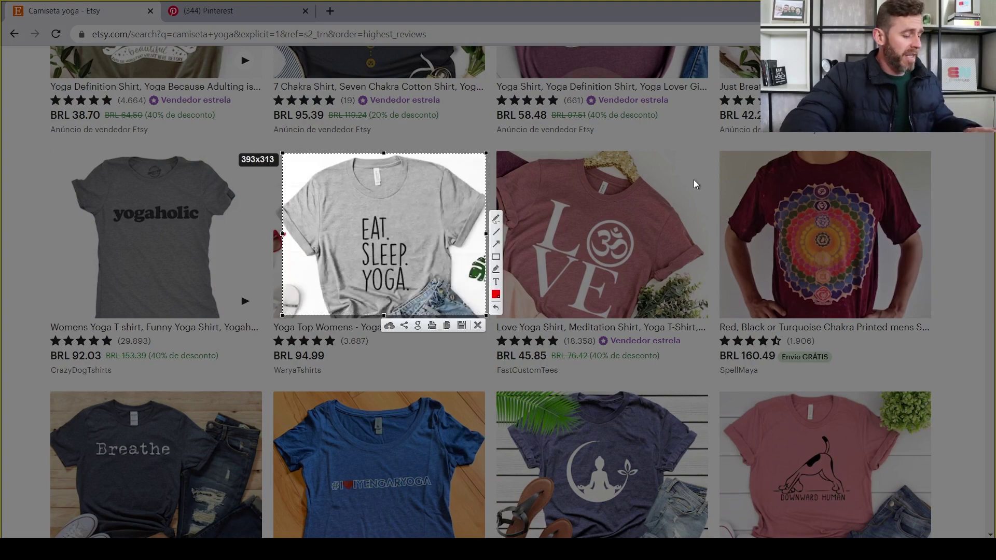
key("ctrl+c")
key("alt+Tab")
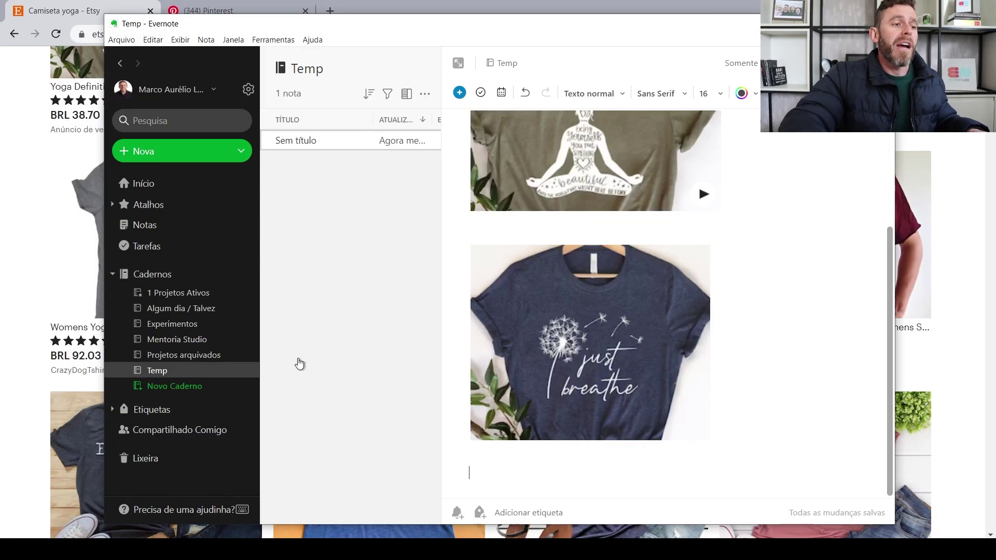
key("ctrl+v")
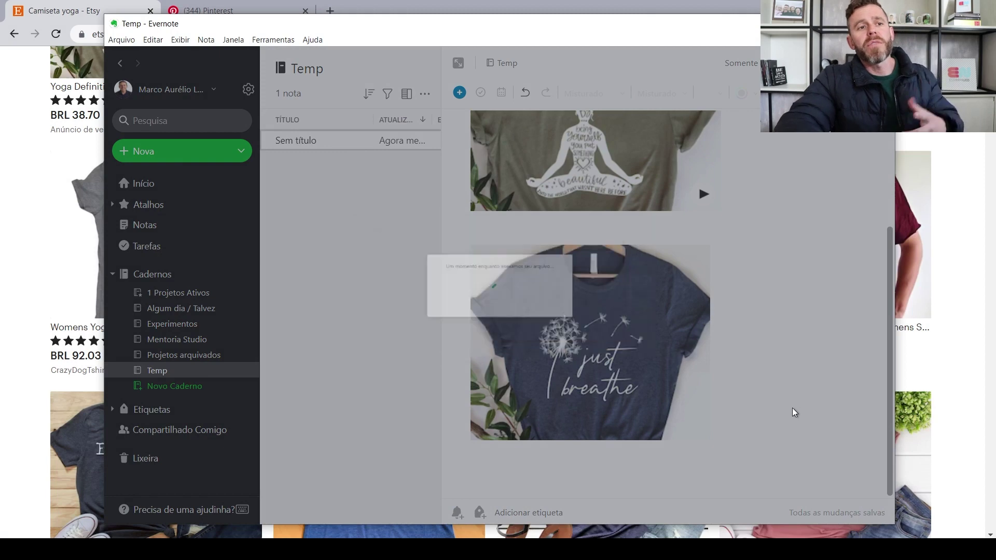
scroll(793, 409, "down", 5)
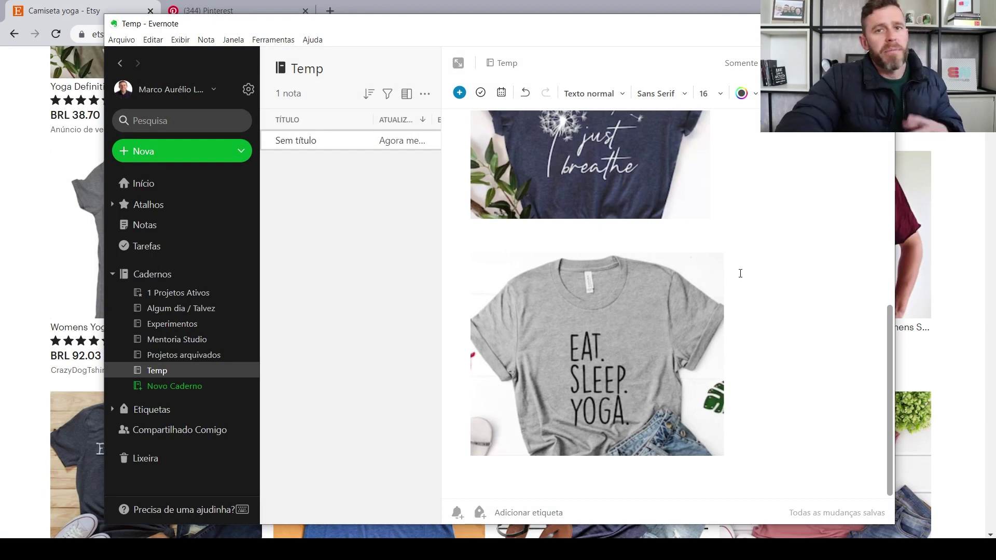
scroll(653, 363, "up", 5)
scroll(653, 364, "up", 4)
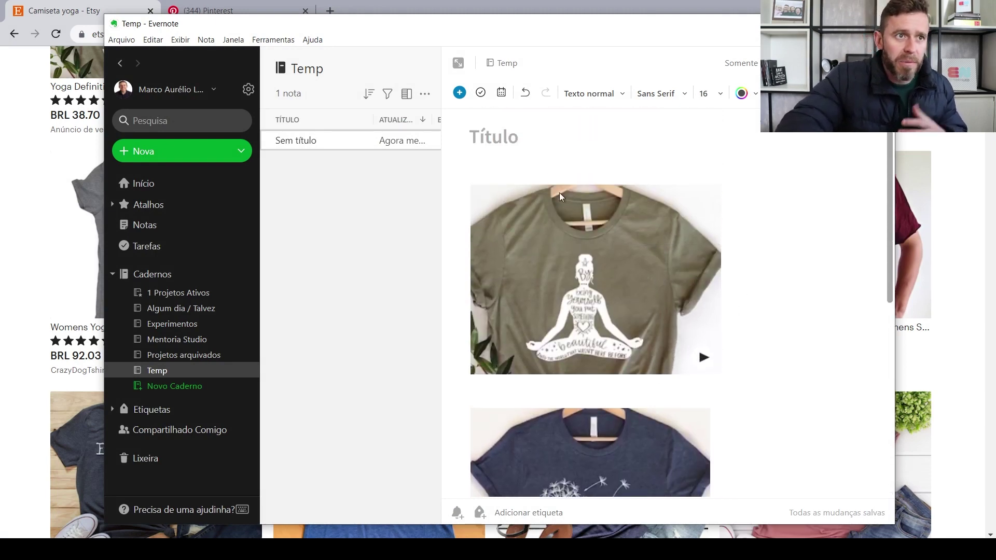
scroll(633, 306, "down", 1)
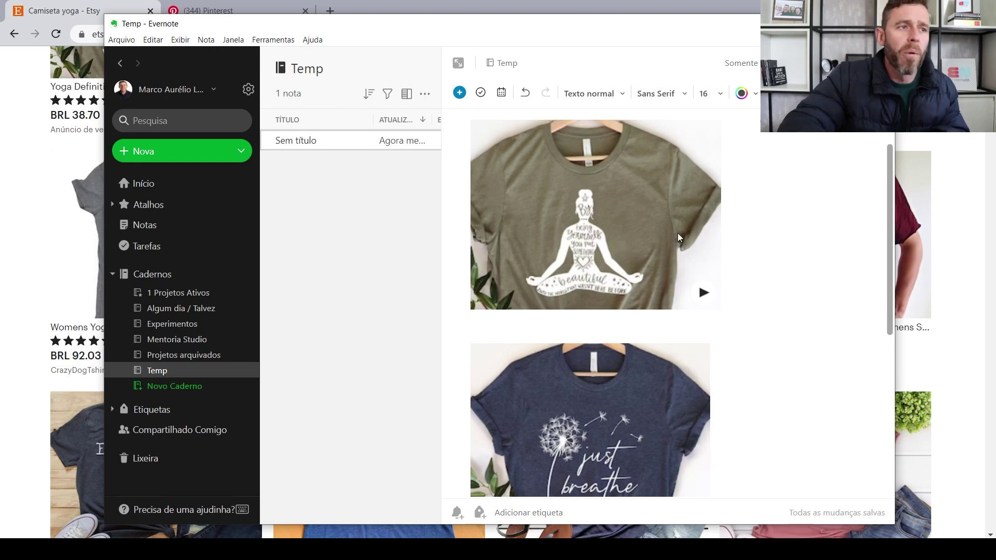
scroll(752, 241, "down", 3)
scroll(744, 291, "down", 3)
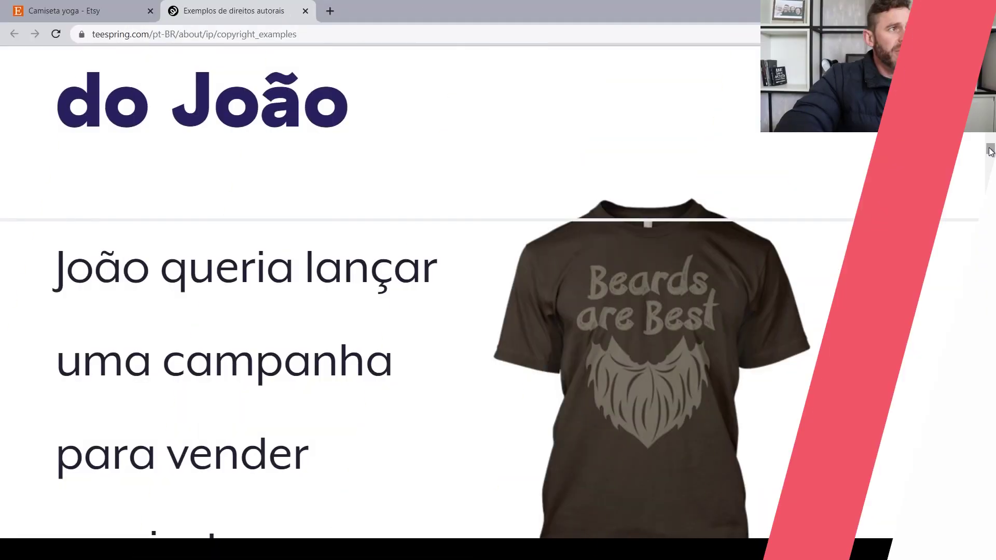
- Scroll Teespring's copyright examples page through the Beards are Best cases to the Princess Dirt shirt
left_click_drag(990, 152, 992, 154)
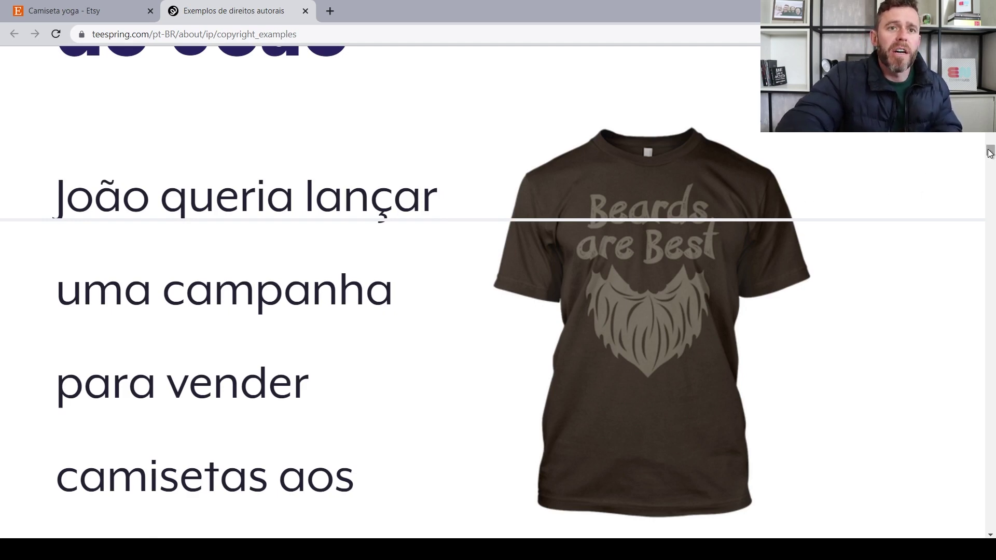
scroll(990, 152, "down", 3)
scroll(991, 152, "up", 5)
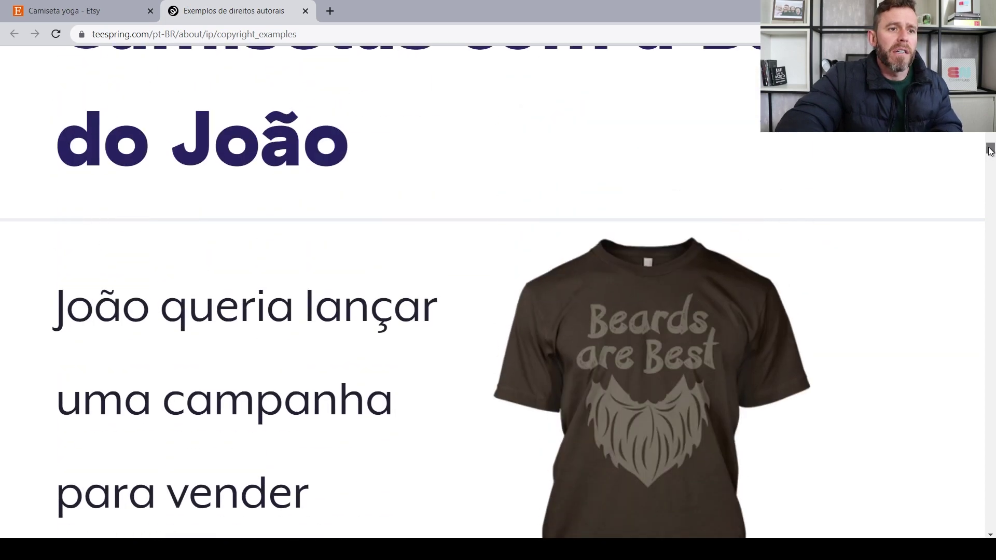
left_click_drag(991, 151, 982, 180)
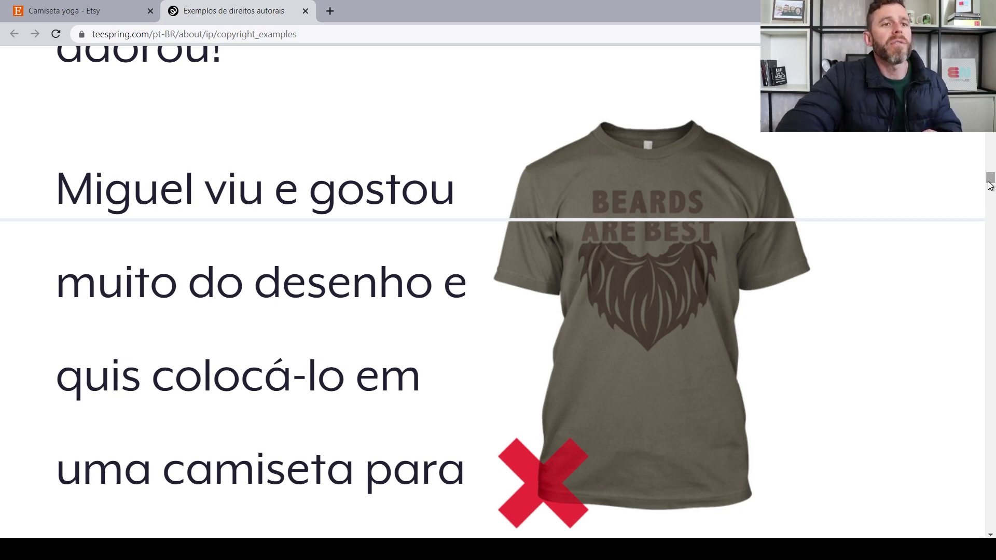
left_click_drag(990, 185, 991, 242)
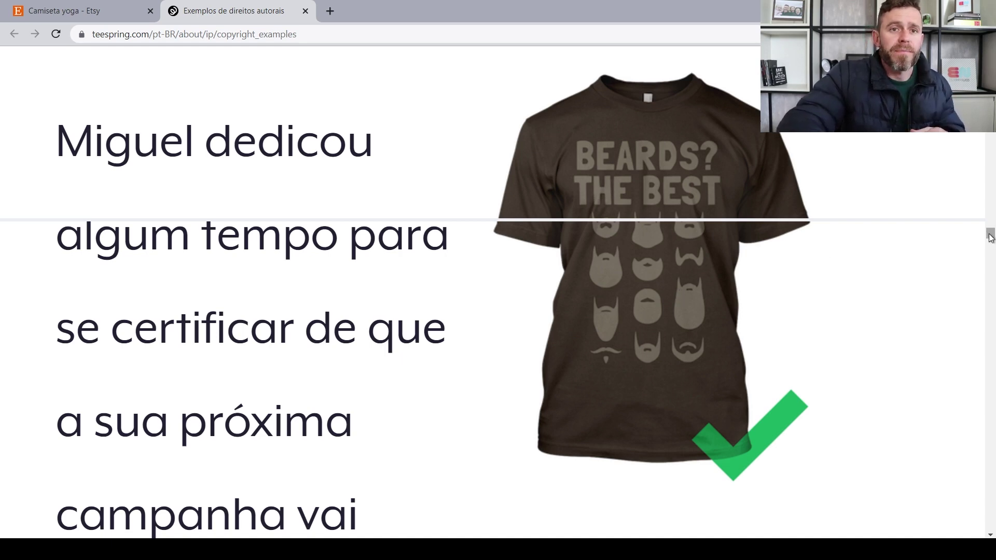
scroll(990, 238, "down", 3)
scroll(991, 239, "down", 3)
scroll(990, 239, "up", 5)
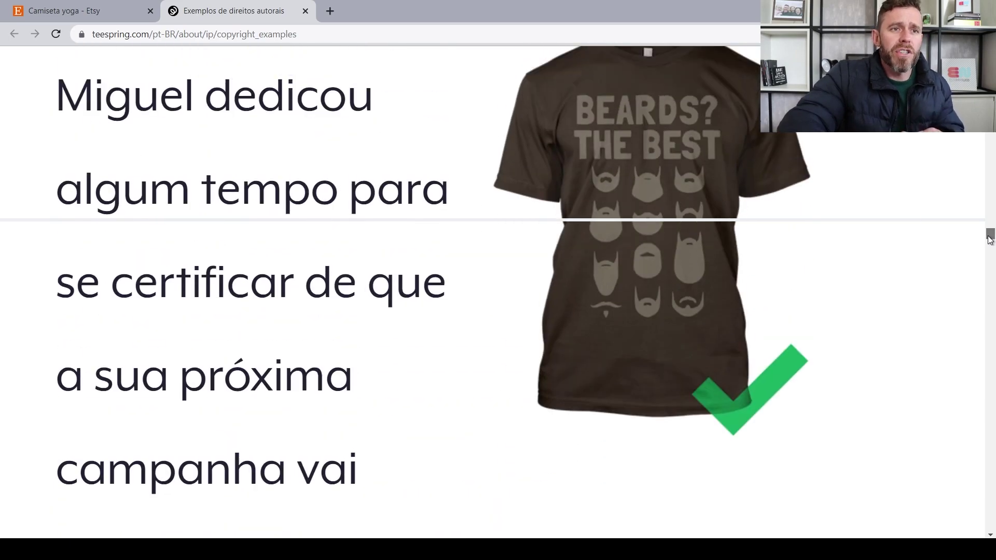
left_click_drag(991, 239, 980, 301)
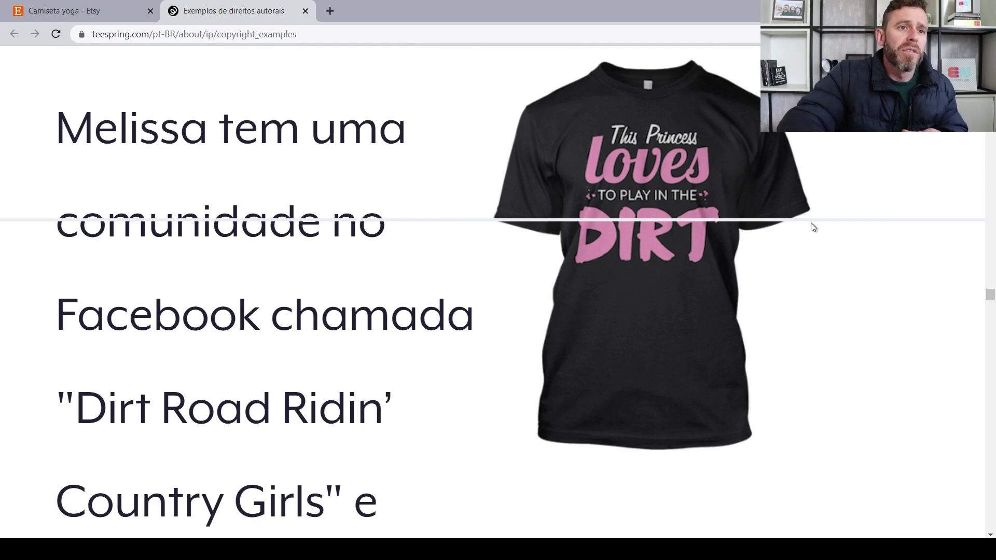
- Scroll past the Princess Dirt shirt and its Dirt Road Ridin' Country Girls rework to Supermom Shirts
left_click_drag(991, 296, 987, 326)
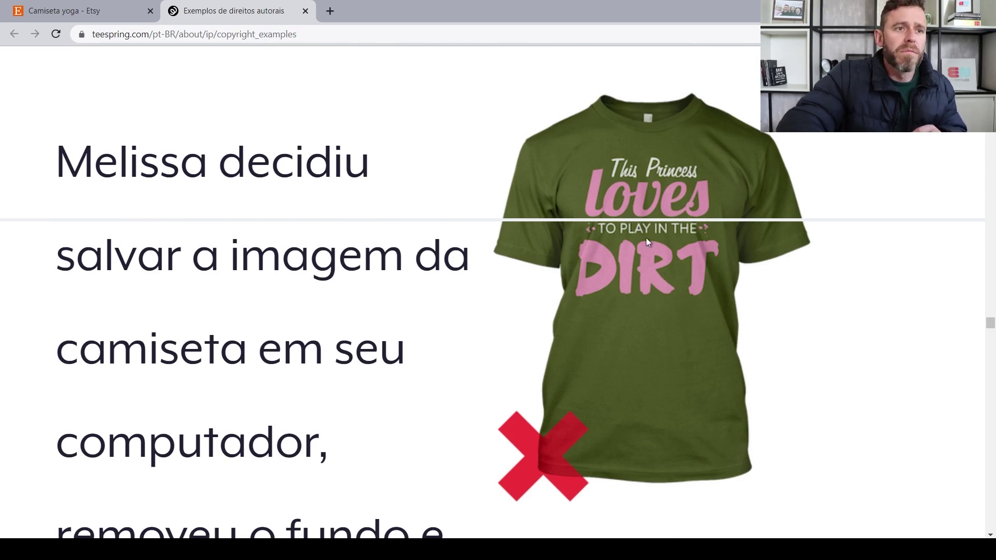
left_click_drag(990, 322, 990, 383)
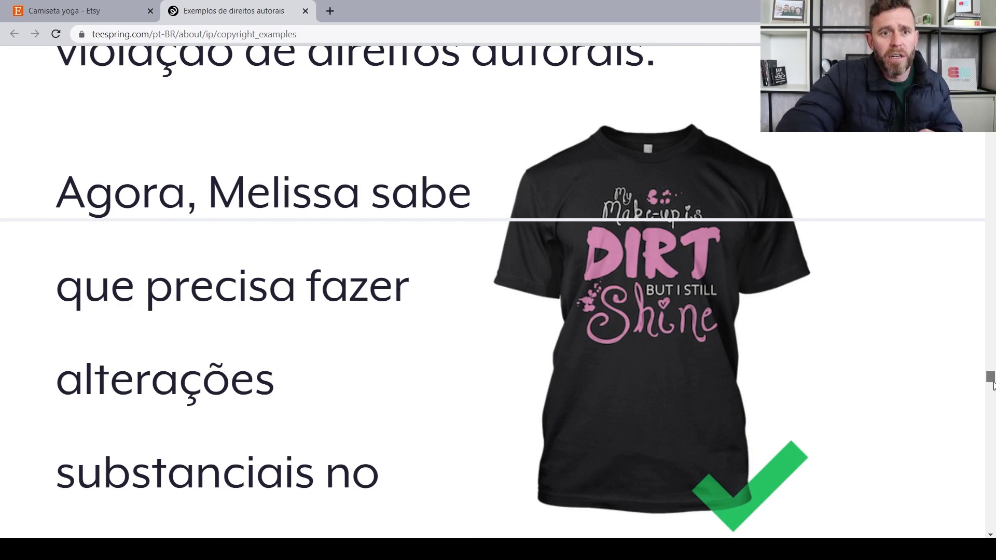
mouse_move(993, 384)
left_mouse_down()
mouse_move(993, 298)
mouse_move(992, 429)
left_mouse_up()
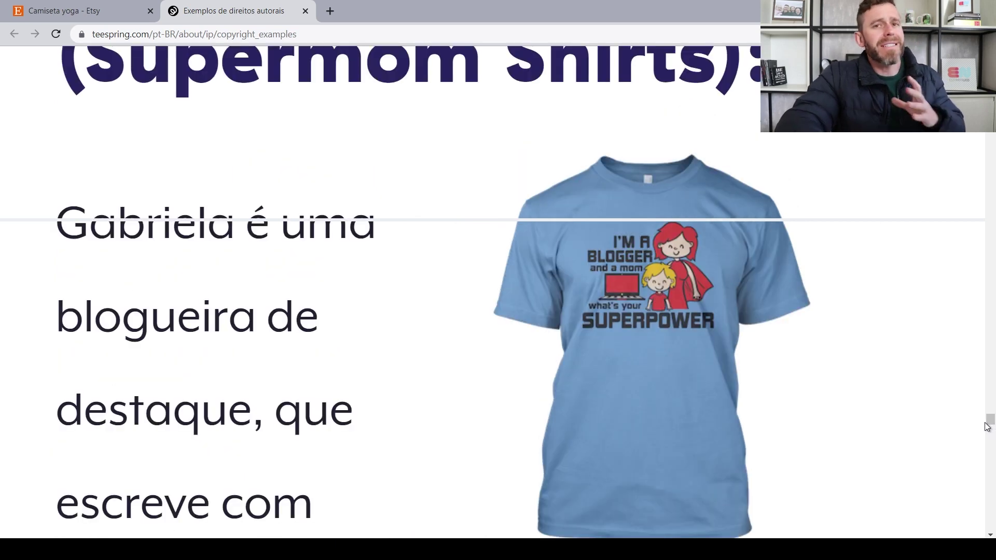
- Scroll the Supermom case from the rejected Supermom To The Rescue copy to the approved rework
left_click_drag(990, 429, 992, 427)
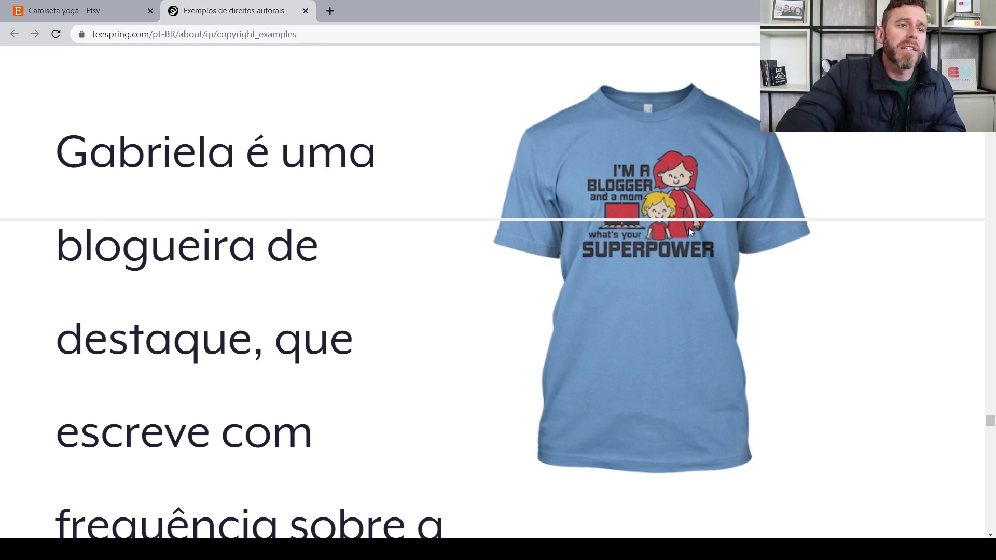
left_click_drag(990, 420, 989, 449)
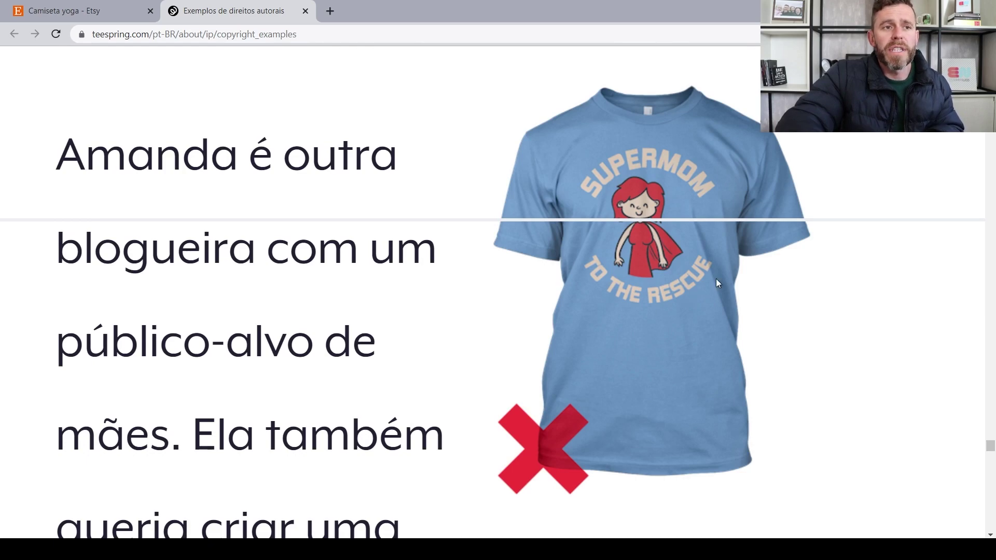
left_click_drag(992, 453, 990, 424)
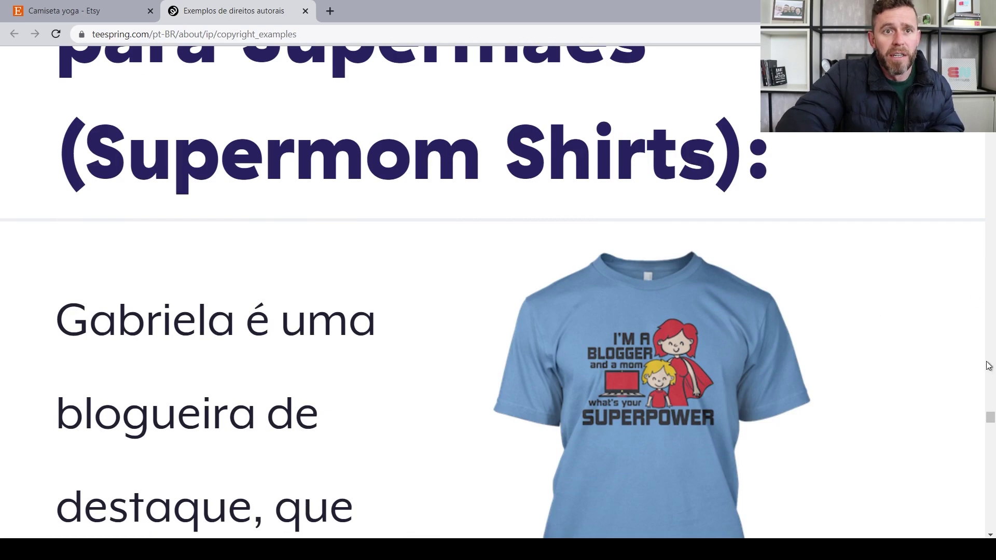
left_click_drag(992, 420, 989, 503)
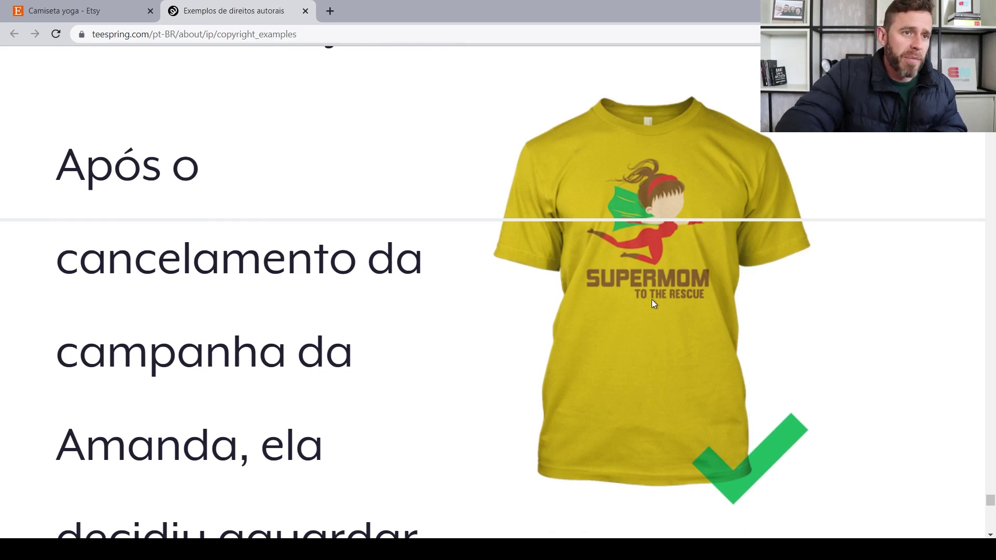